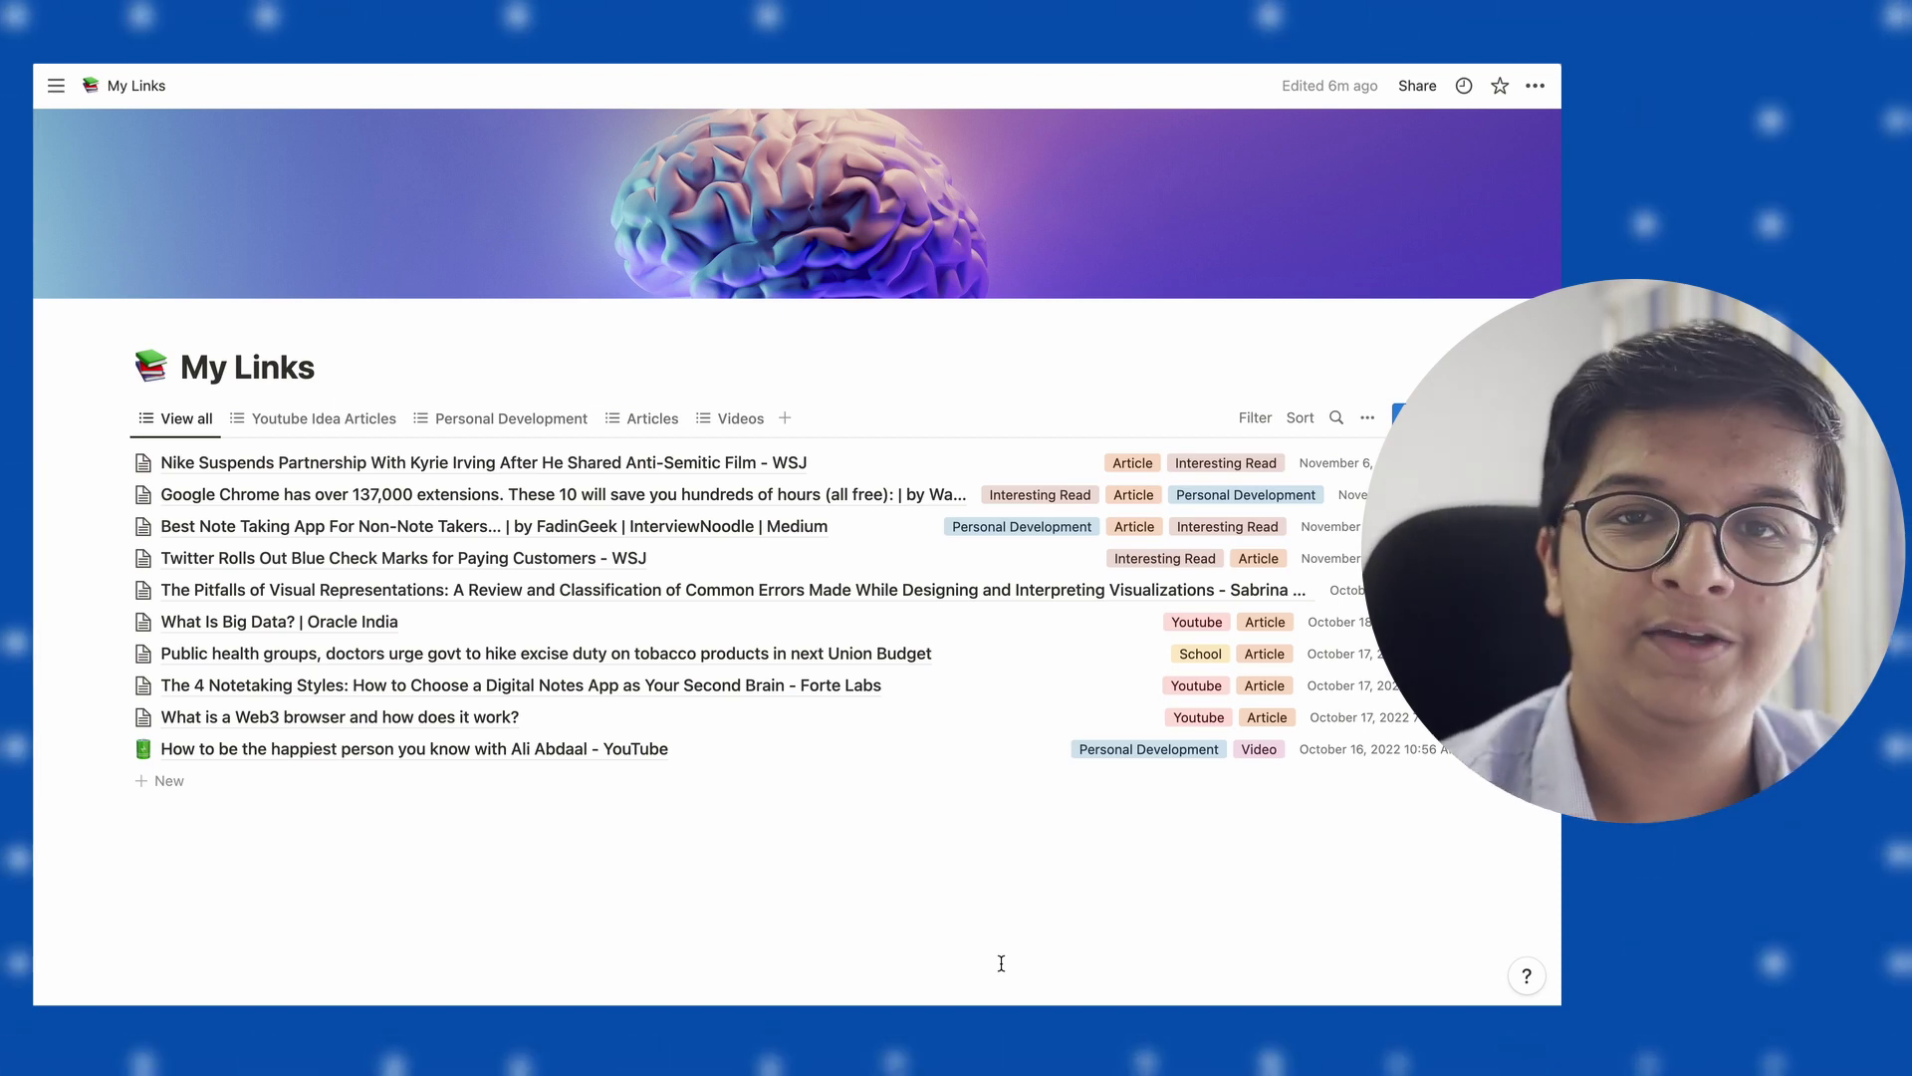
Switch to the browser window where the Notion Web Clipper runs.
key(super+Tab)
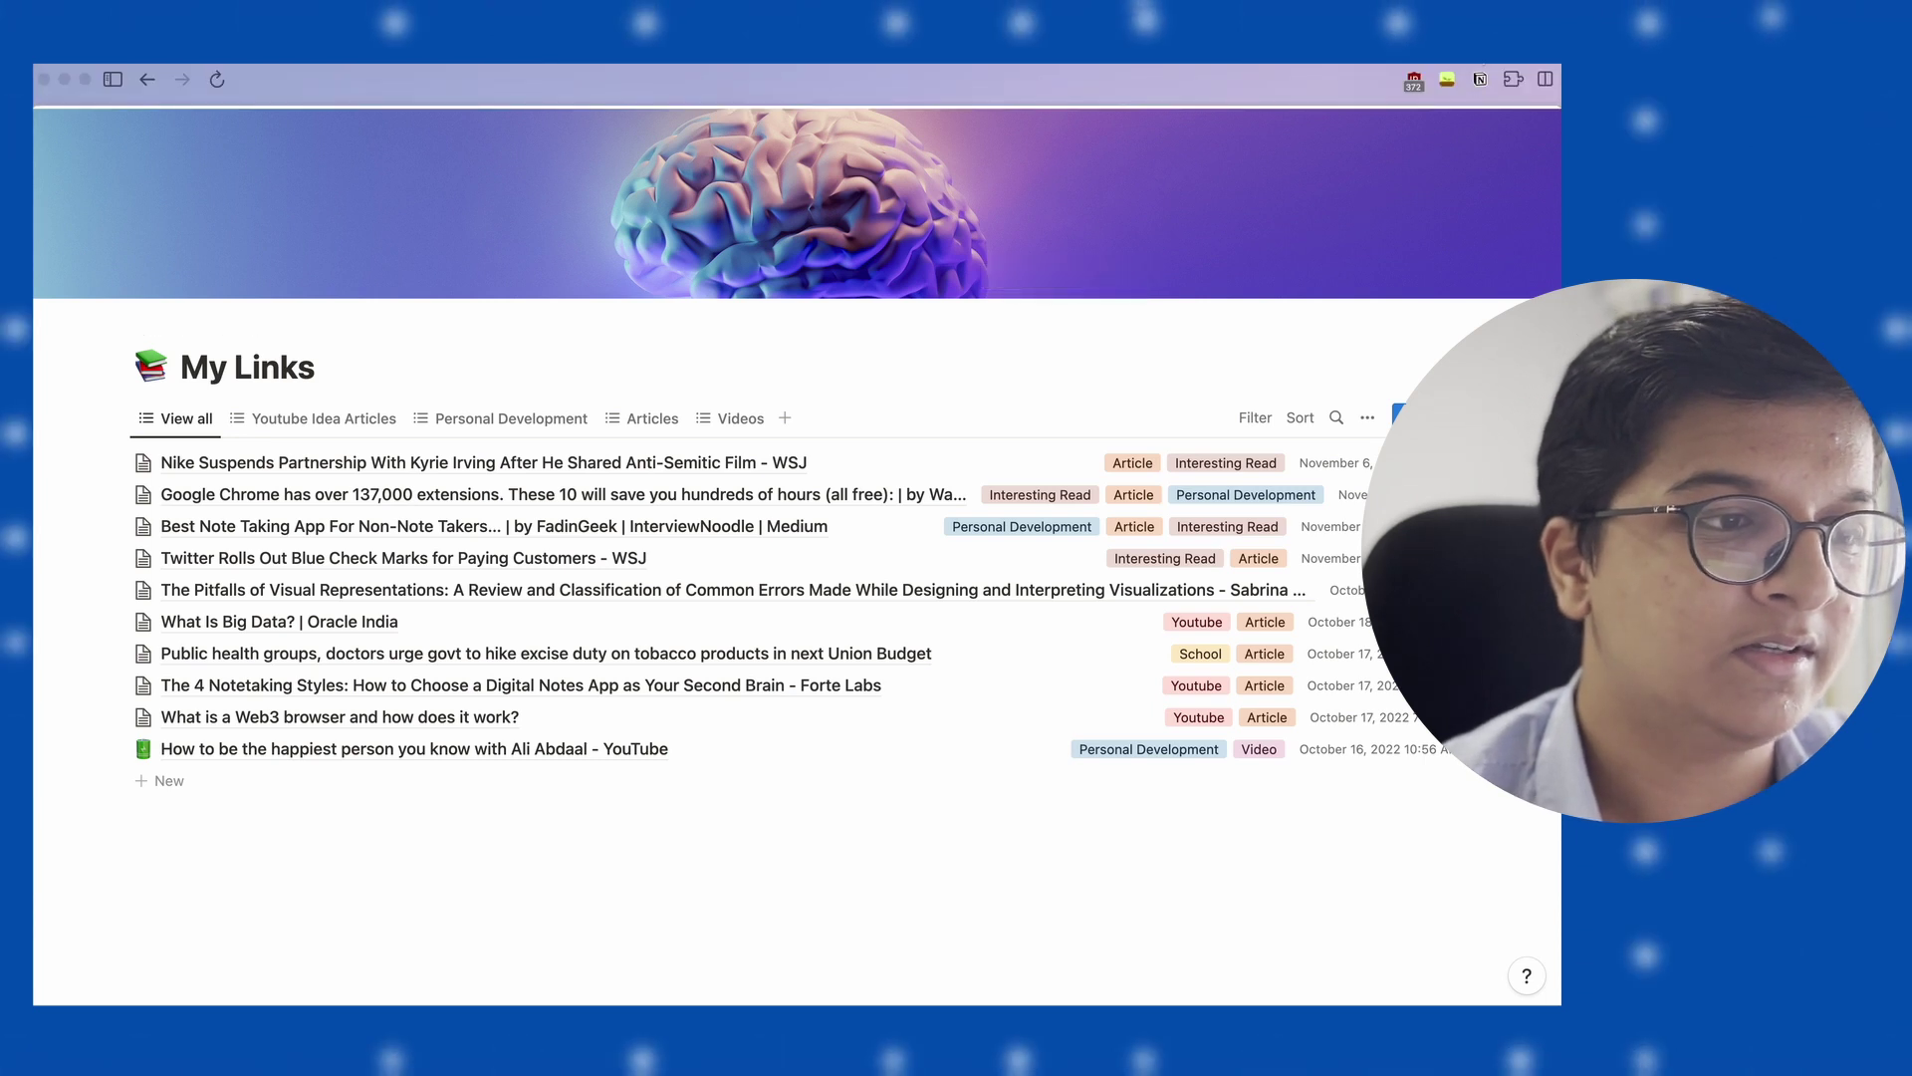
Open the Web Clipper on the current page and clear its clip title.
click(1479, 80)
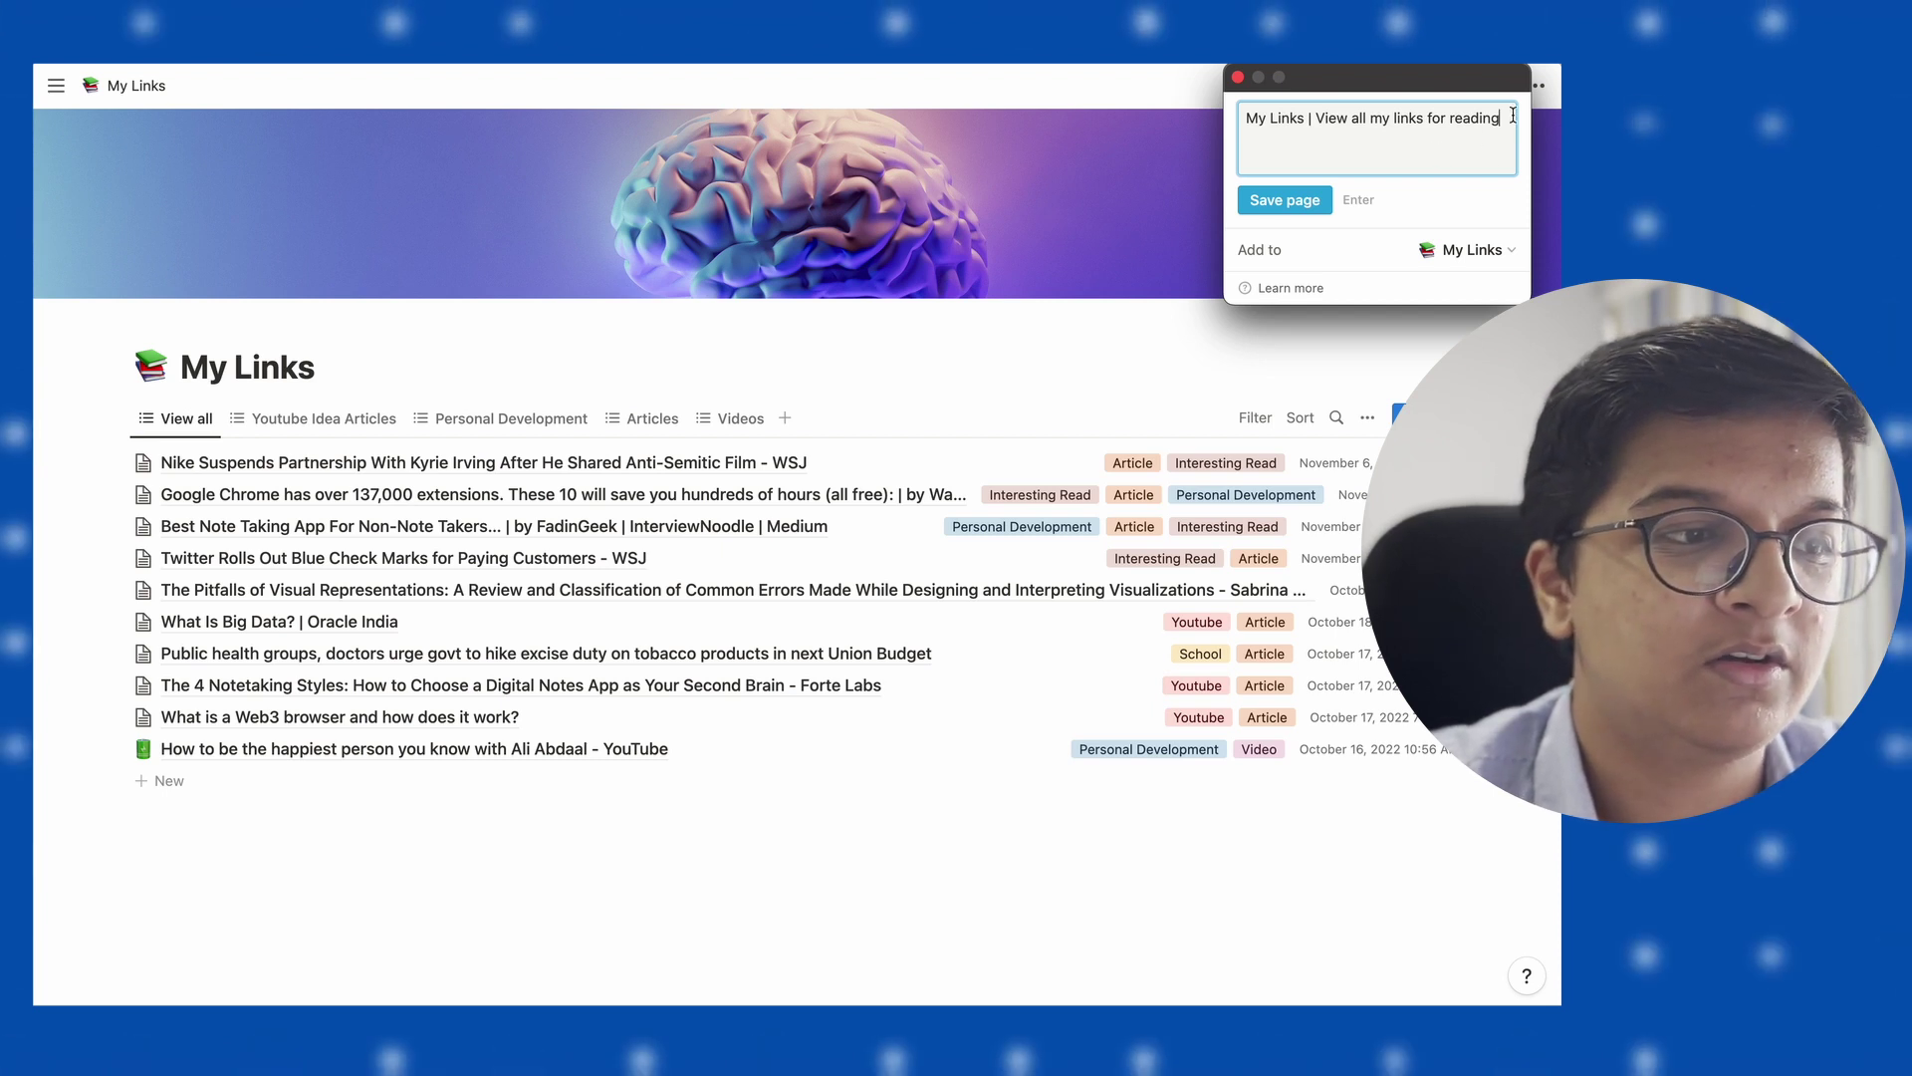
drag(1513, 115, 1219, 124)
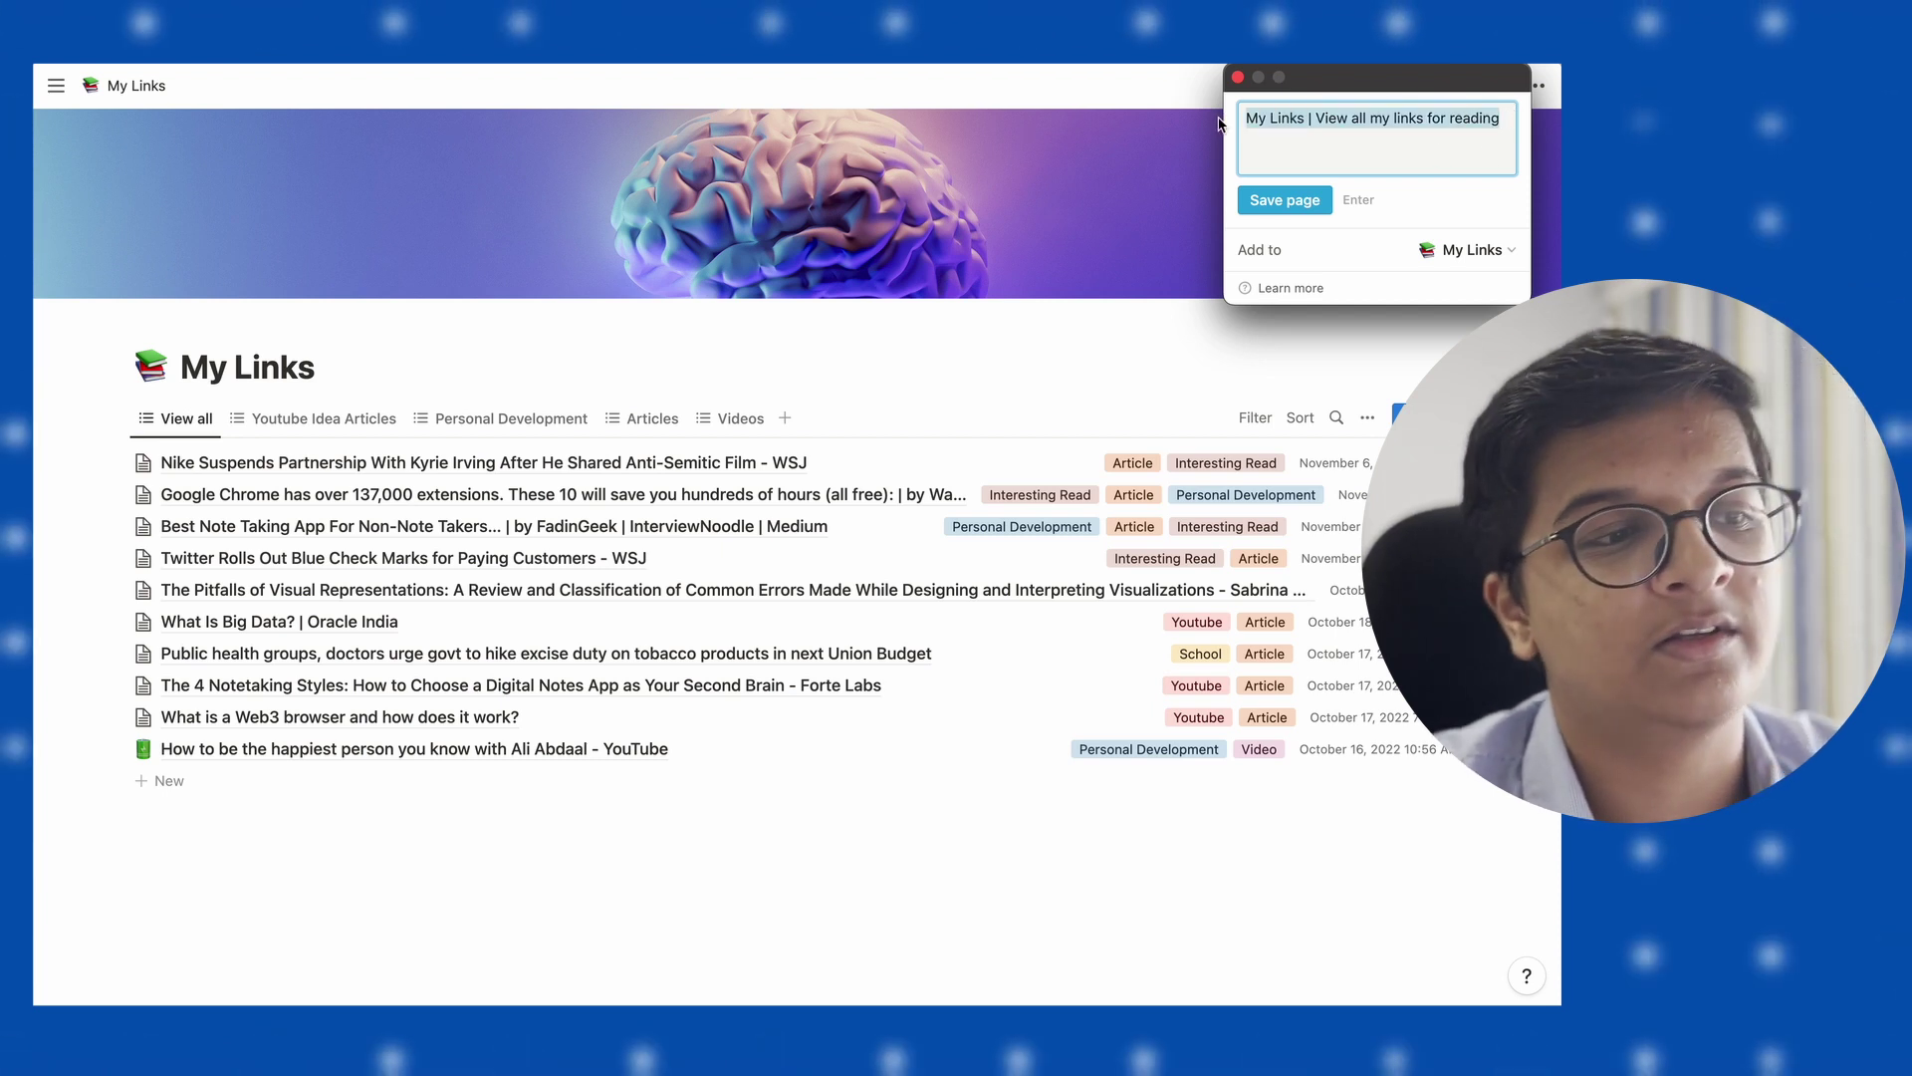
key(Right)
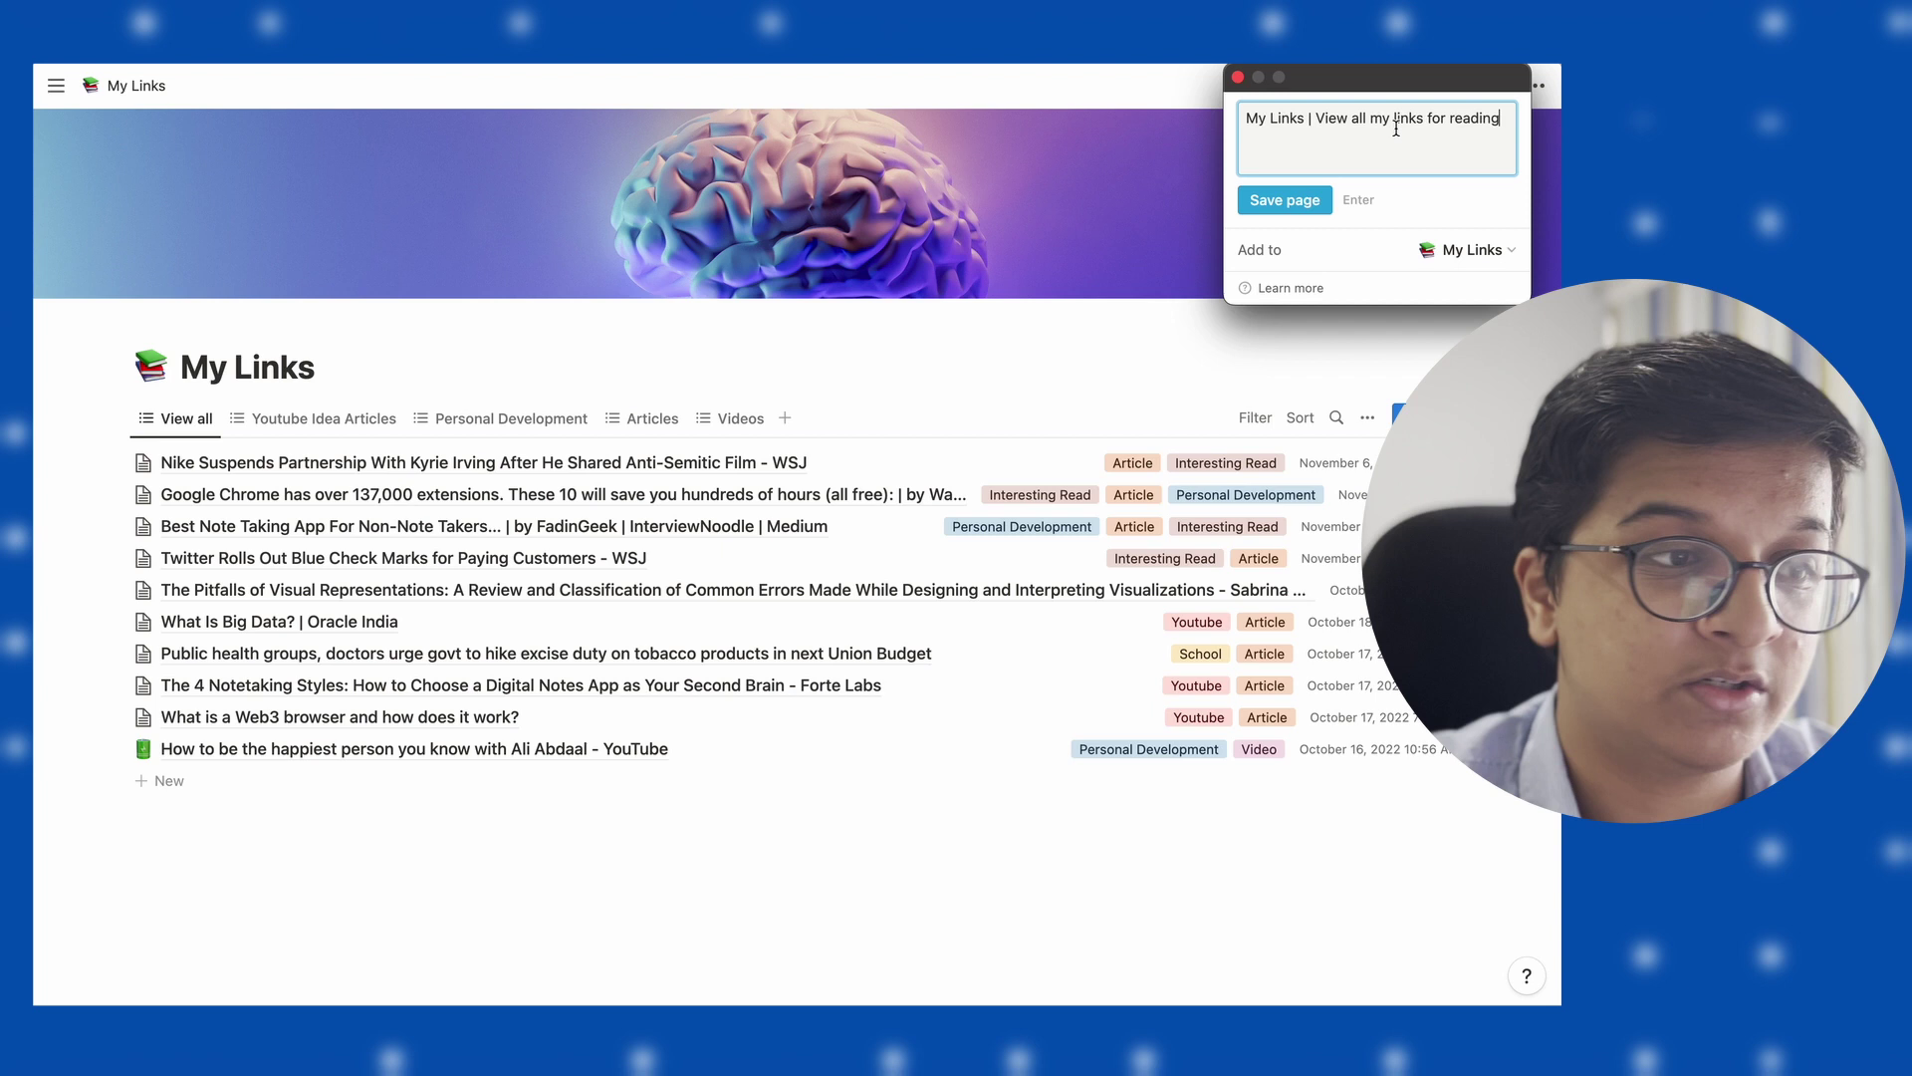
key(super+a)
key(BackSpace)
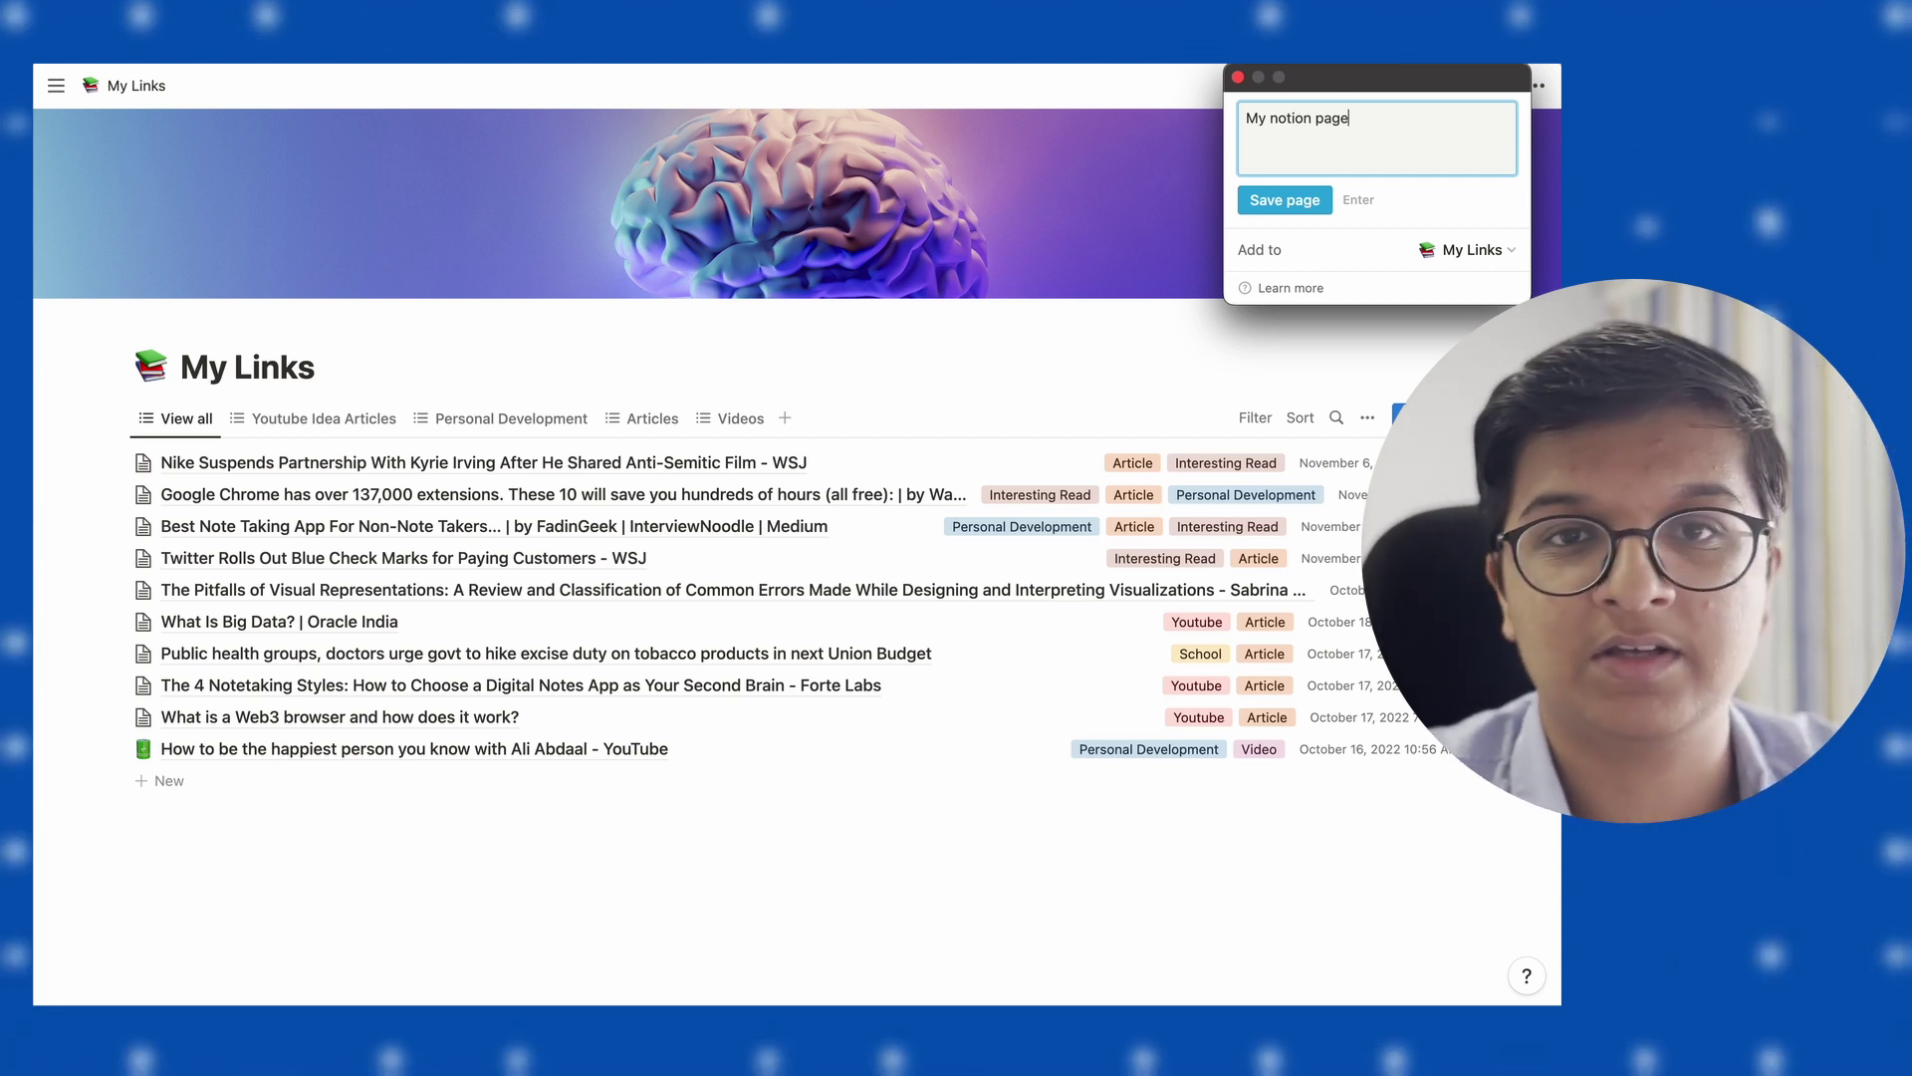
Set the clip's destination database to My Links.
click(1470, 250)
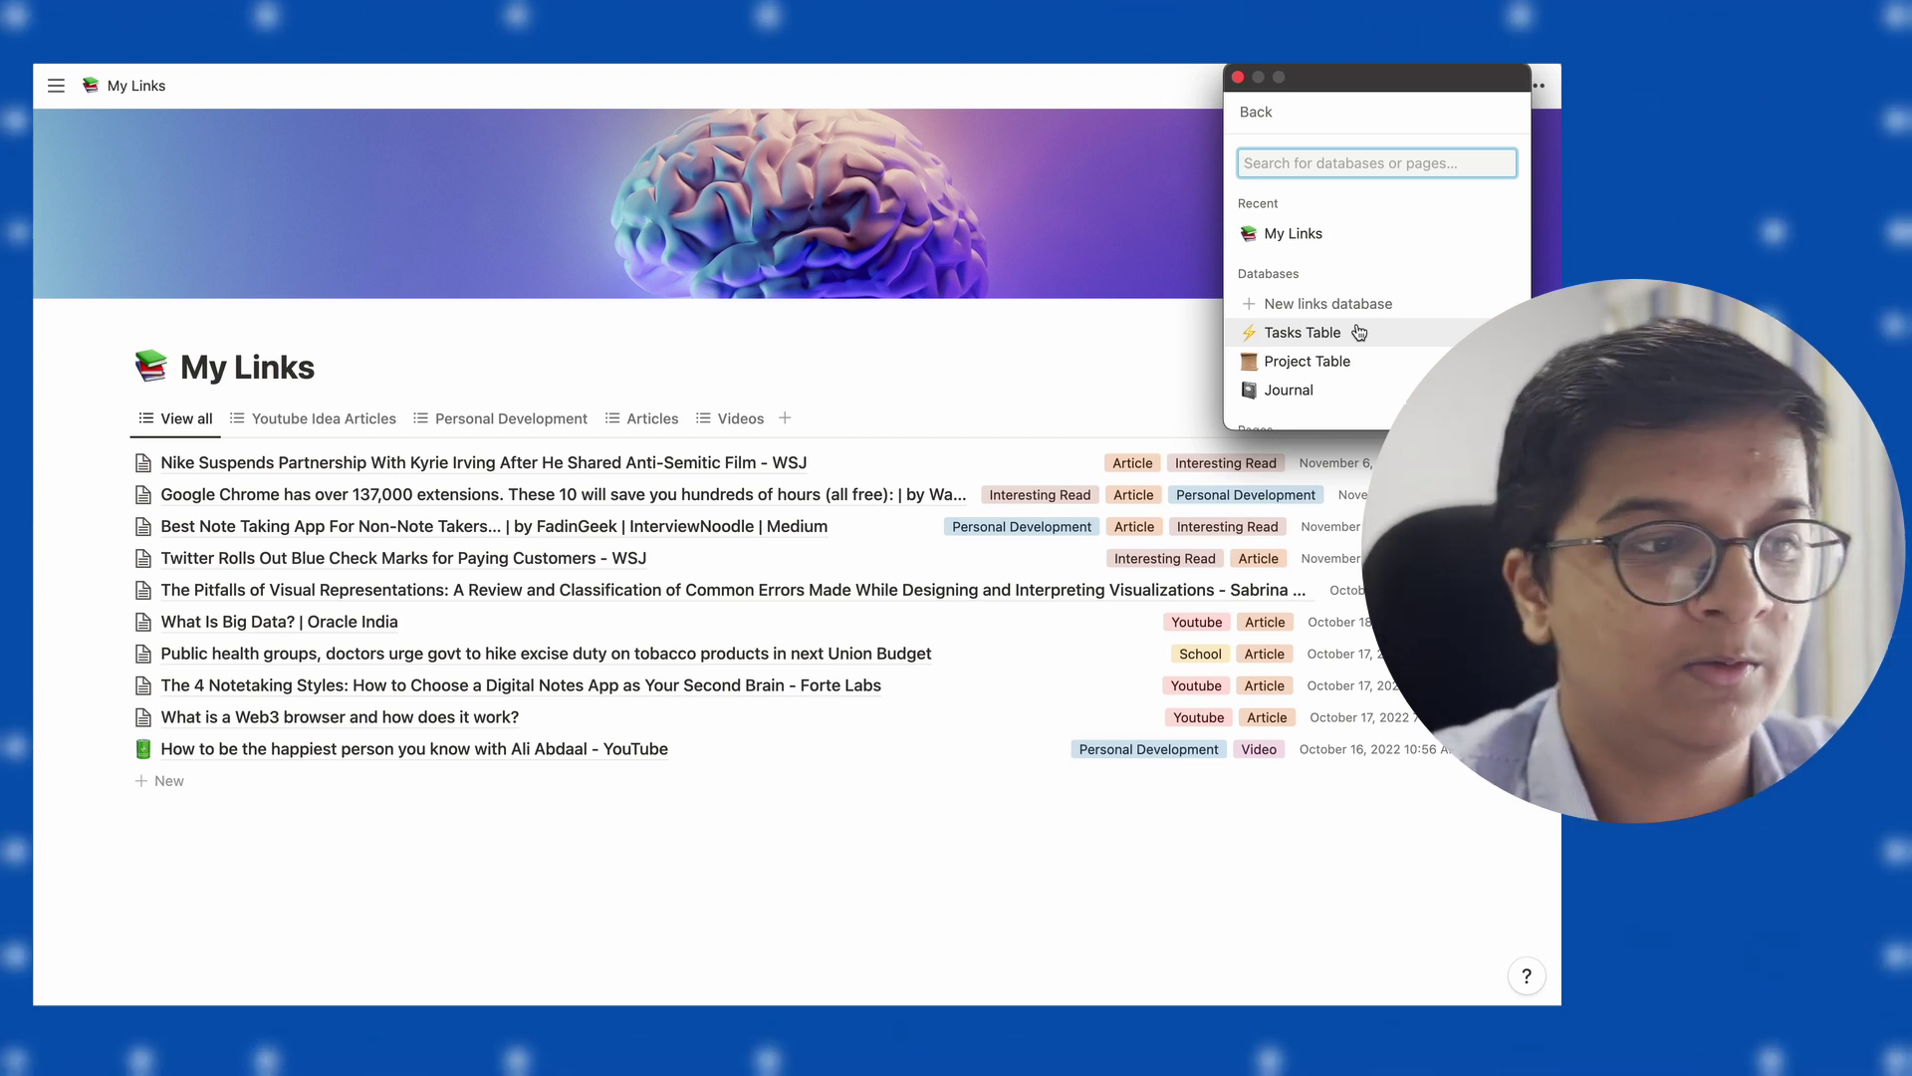
scroll(1358, 329, down, 3)
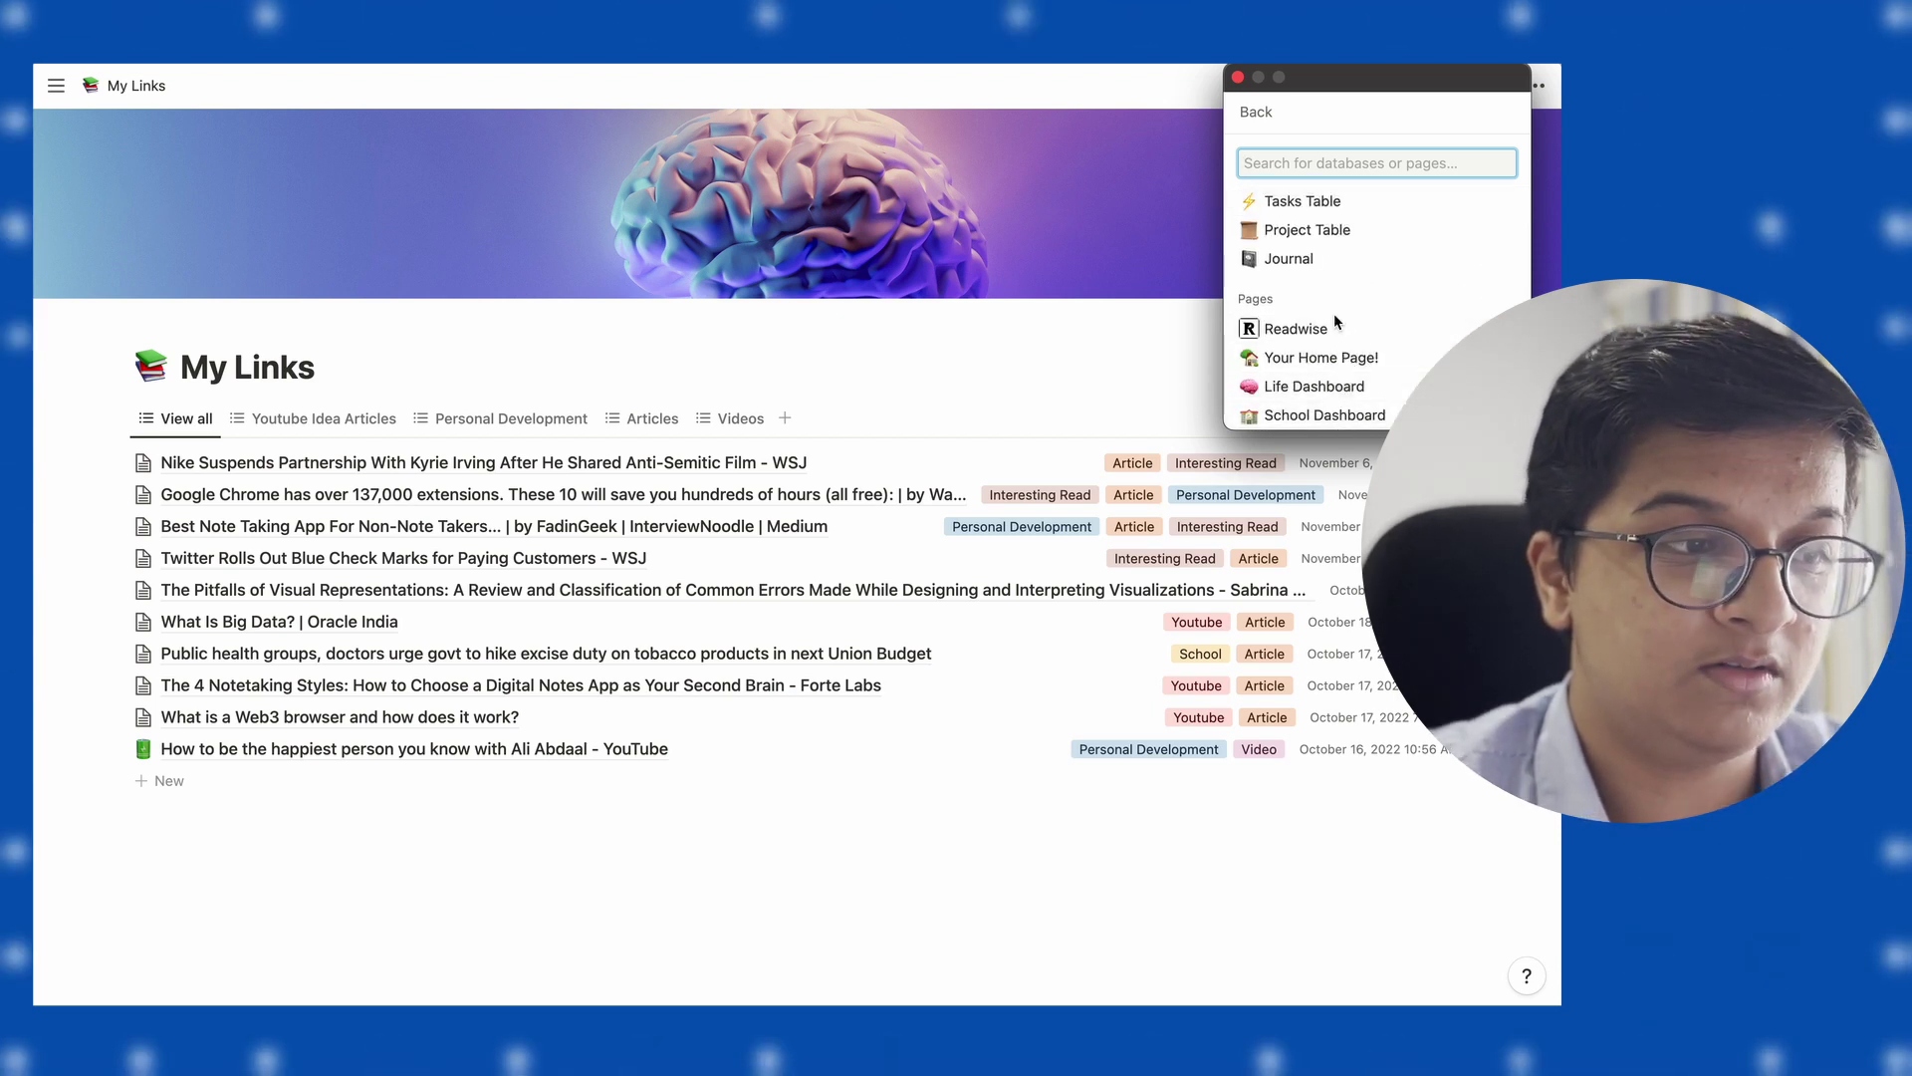
scroll(1335, 249, up, 1)
scroll(1336, 241, up, 2)
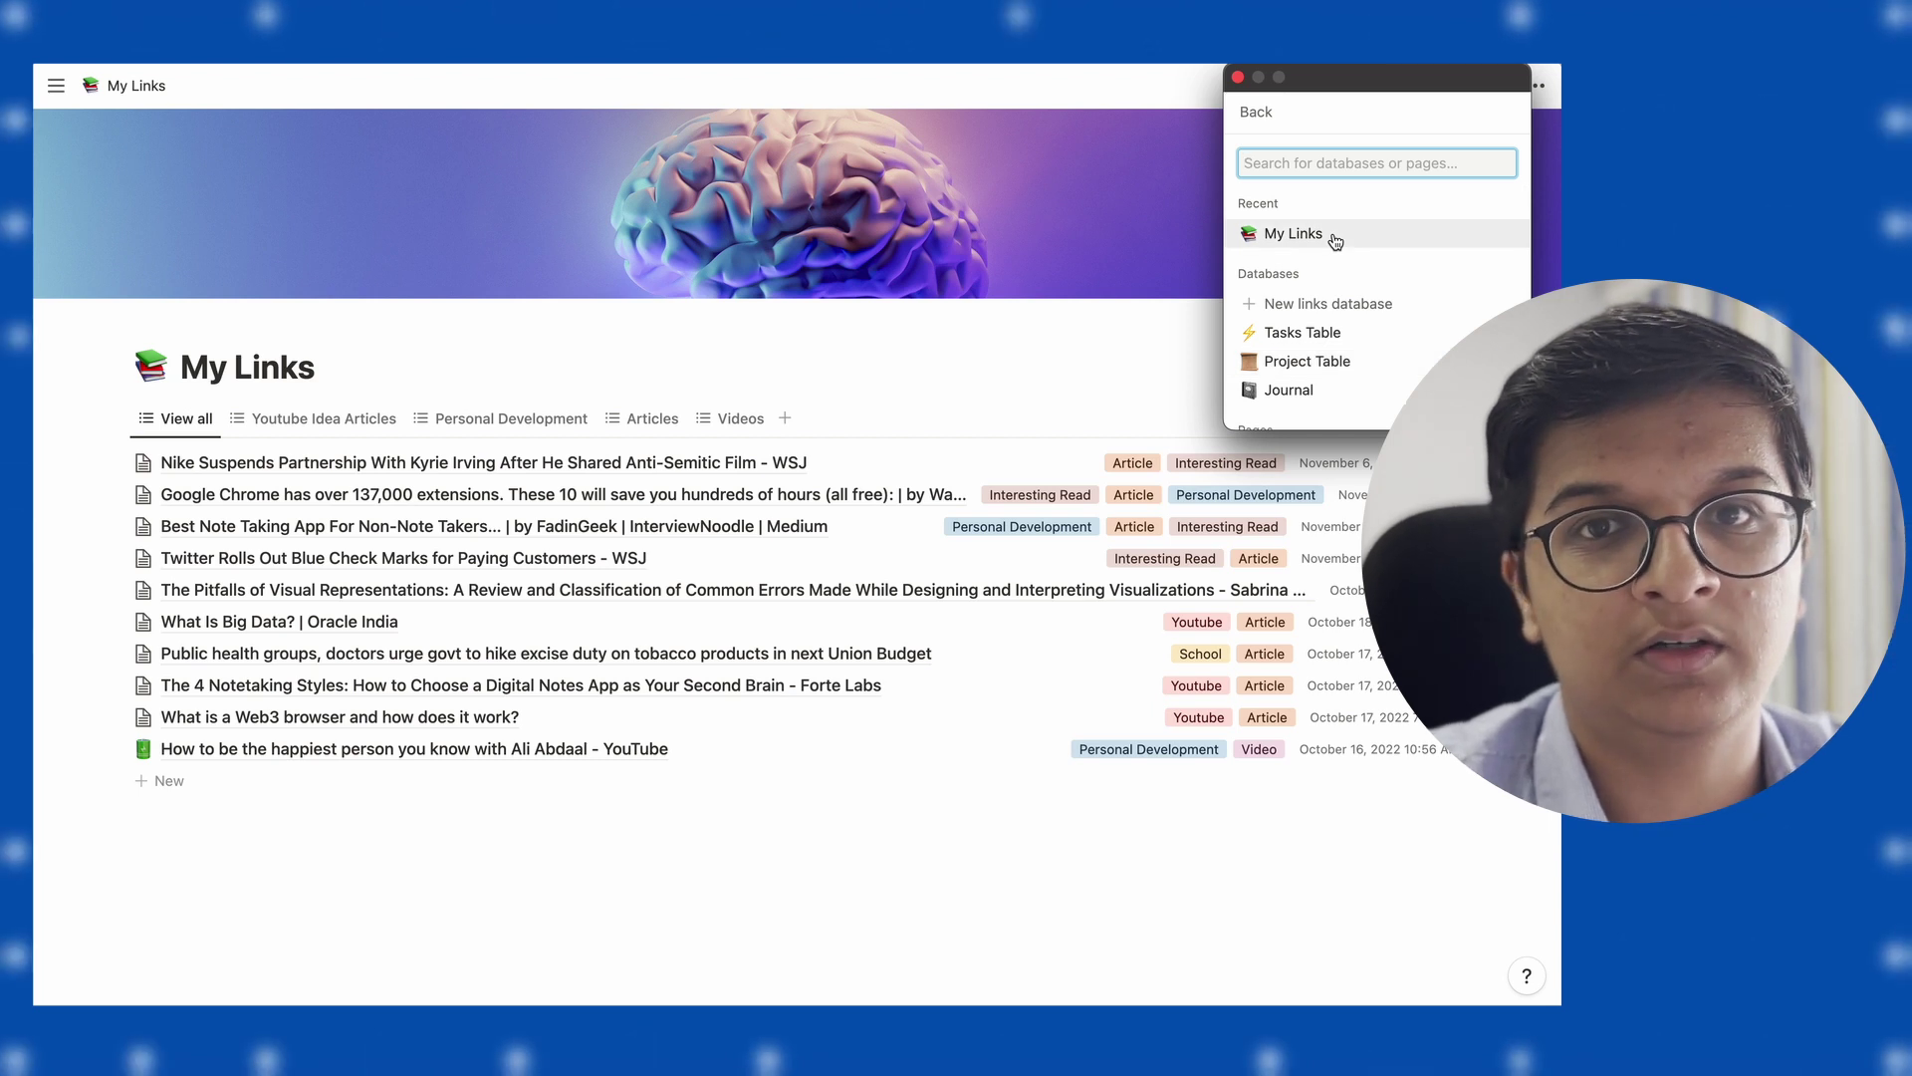
click(1255, 110)
Close the clipper without saving and switch to The Note-taking Archetypes YouTube window.
click(1237, 77)
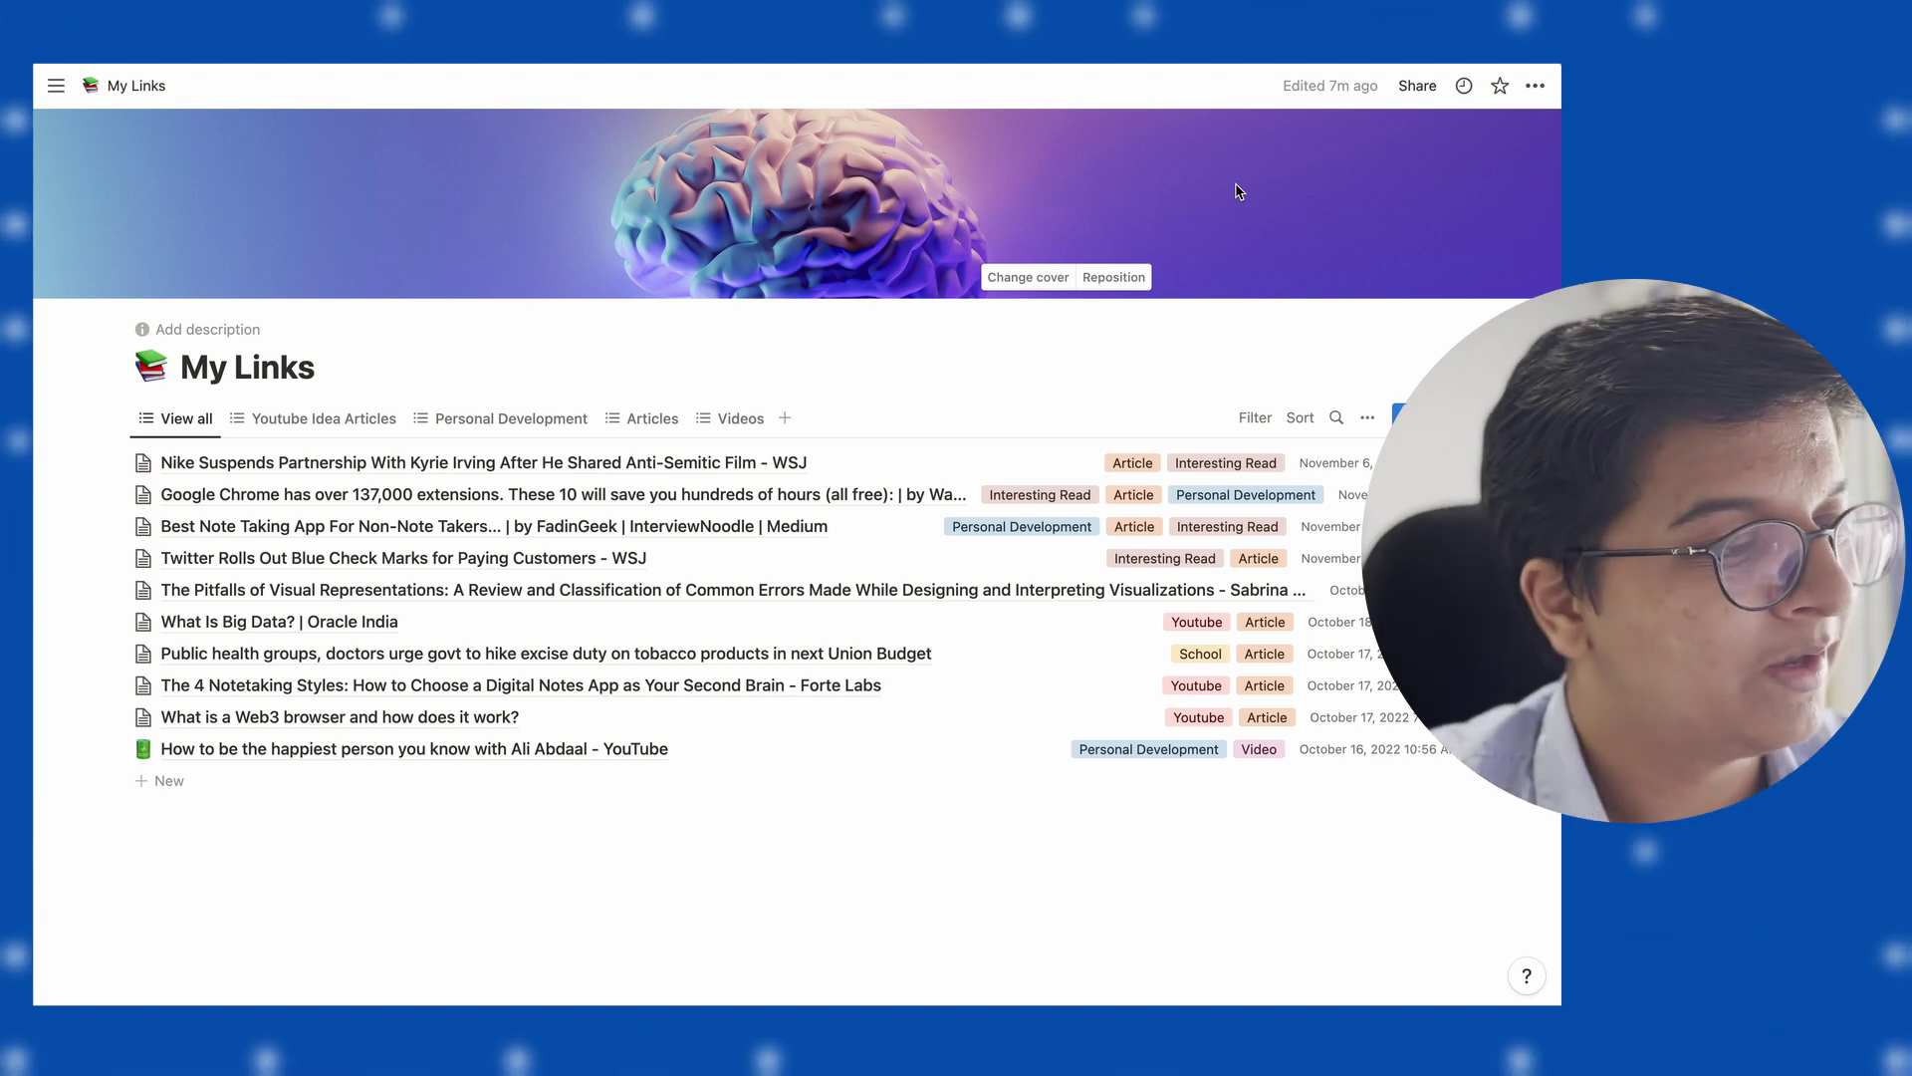
key(super+Tab)
key(super+Tab)
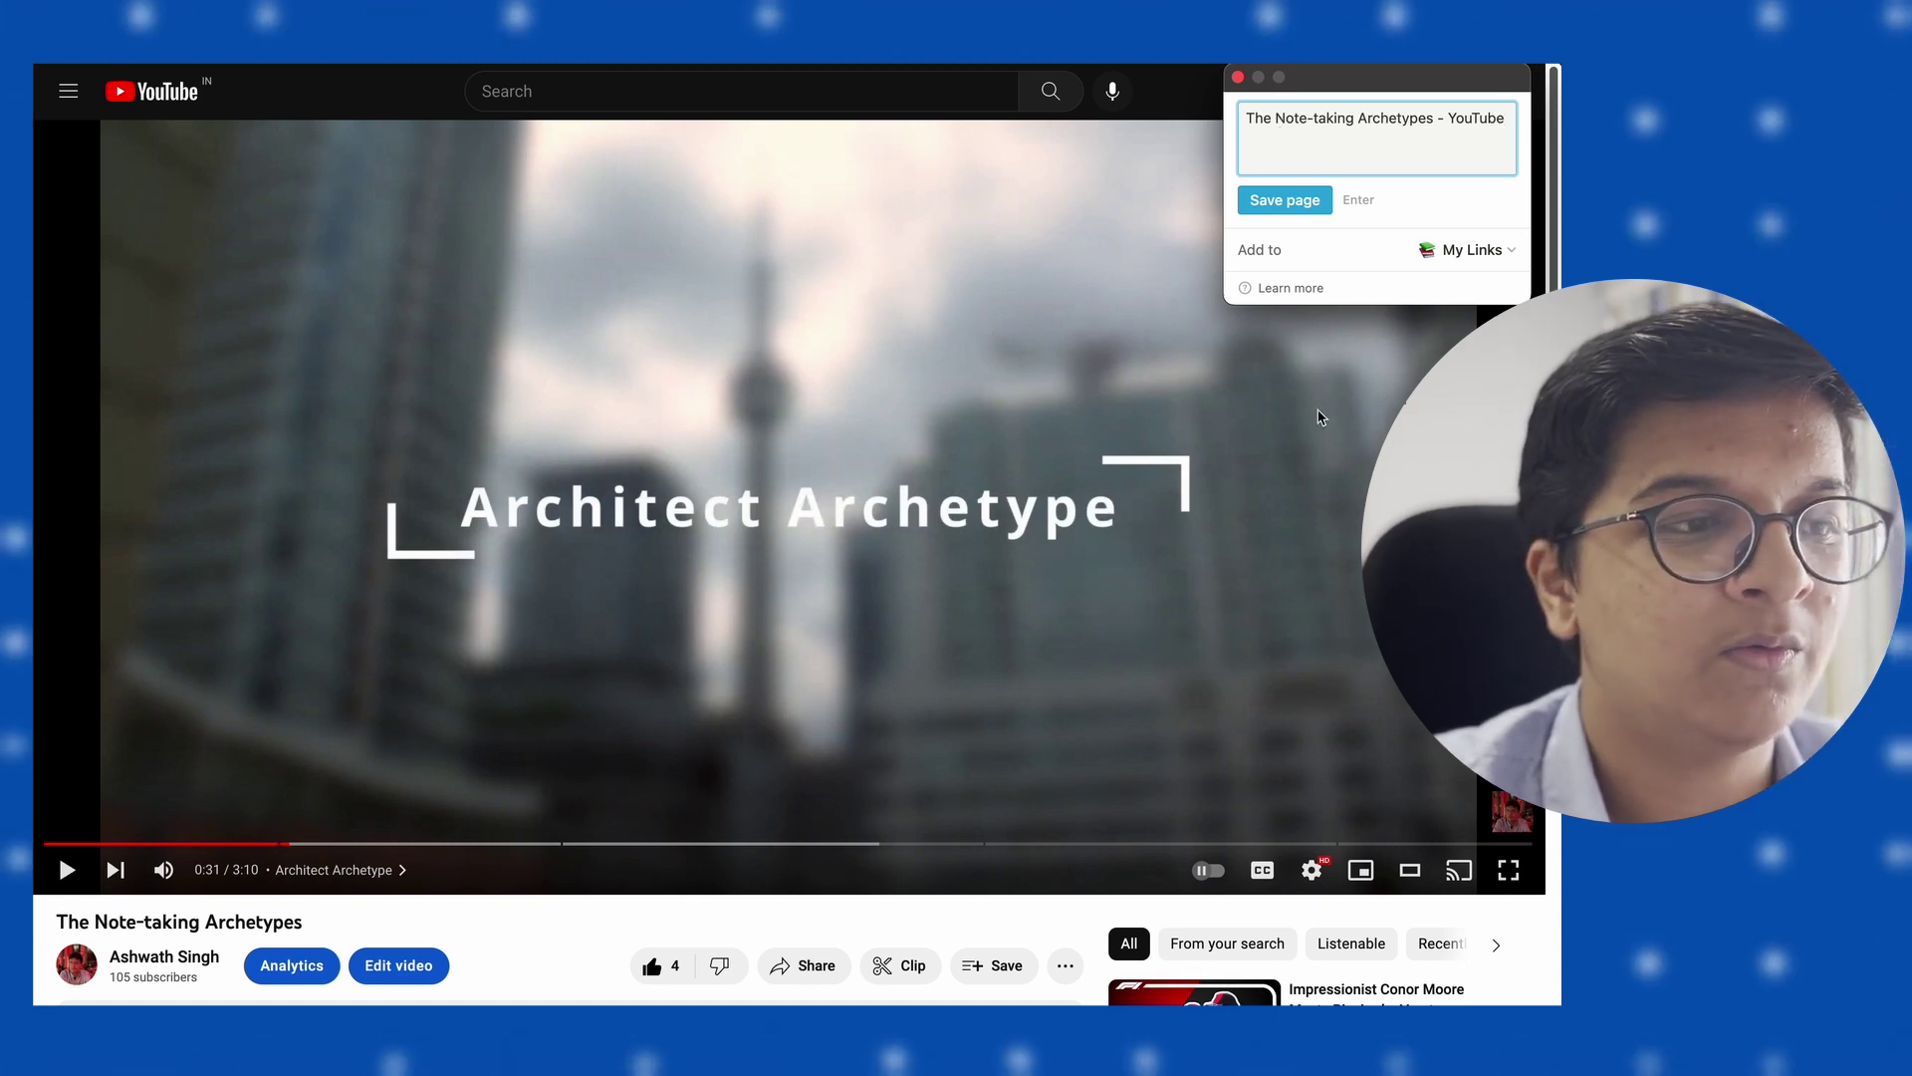
Save the 'The Note-taking Archetypes - YouTube' page to My Links.
drag(1445, 118, 1518, 119)
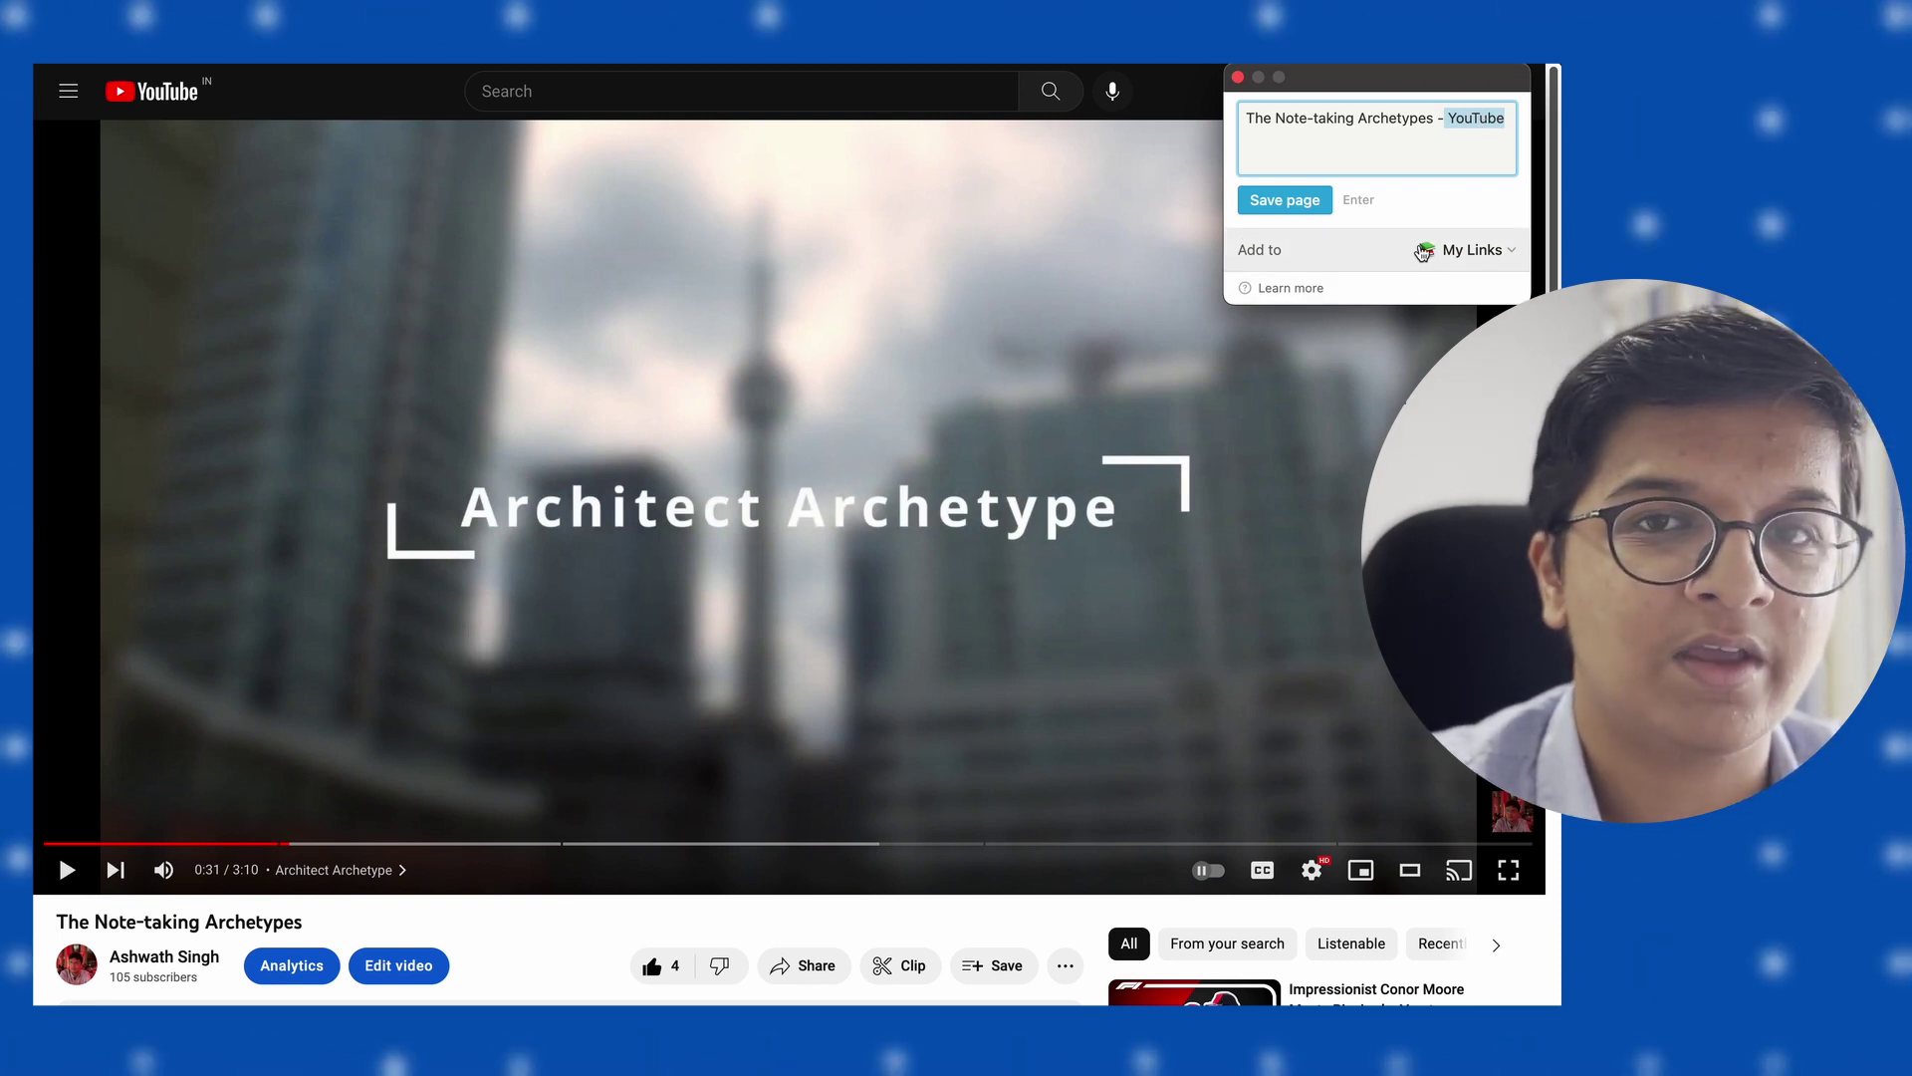
click(1293, 201)
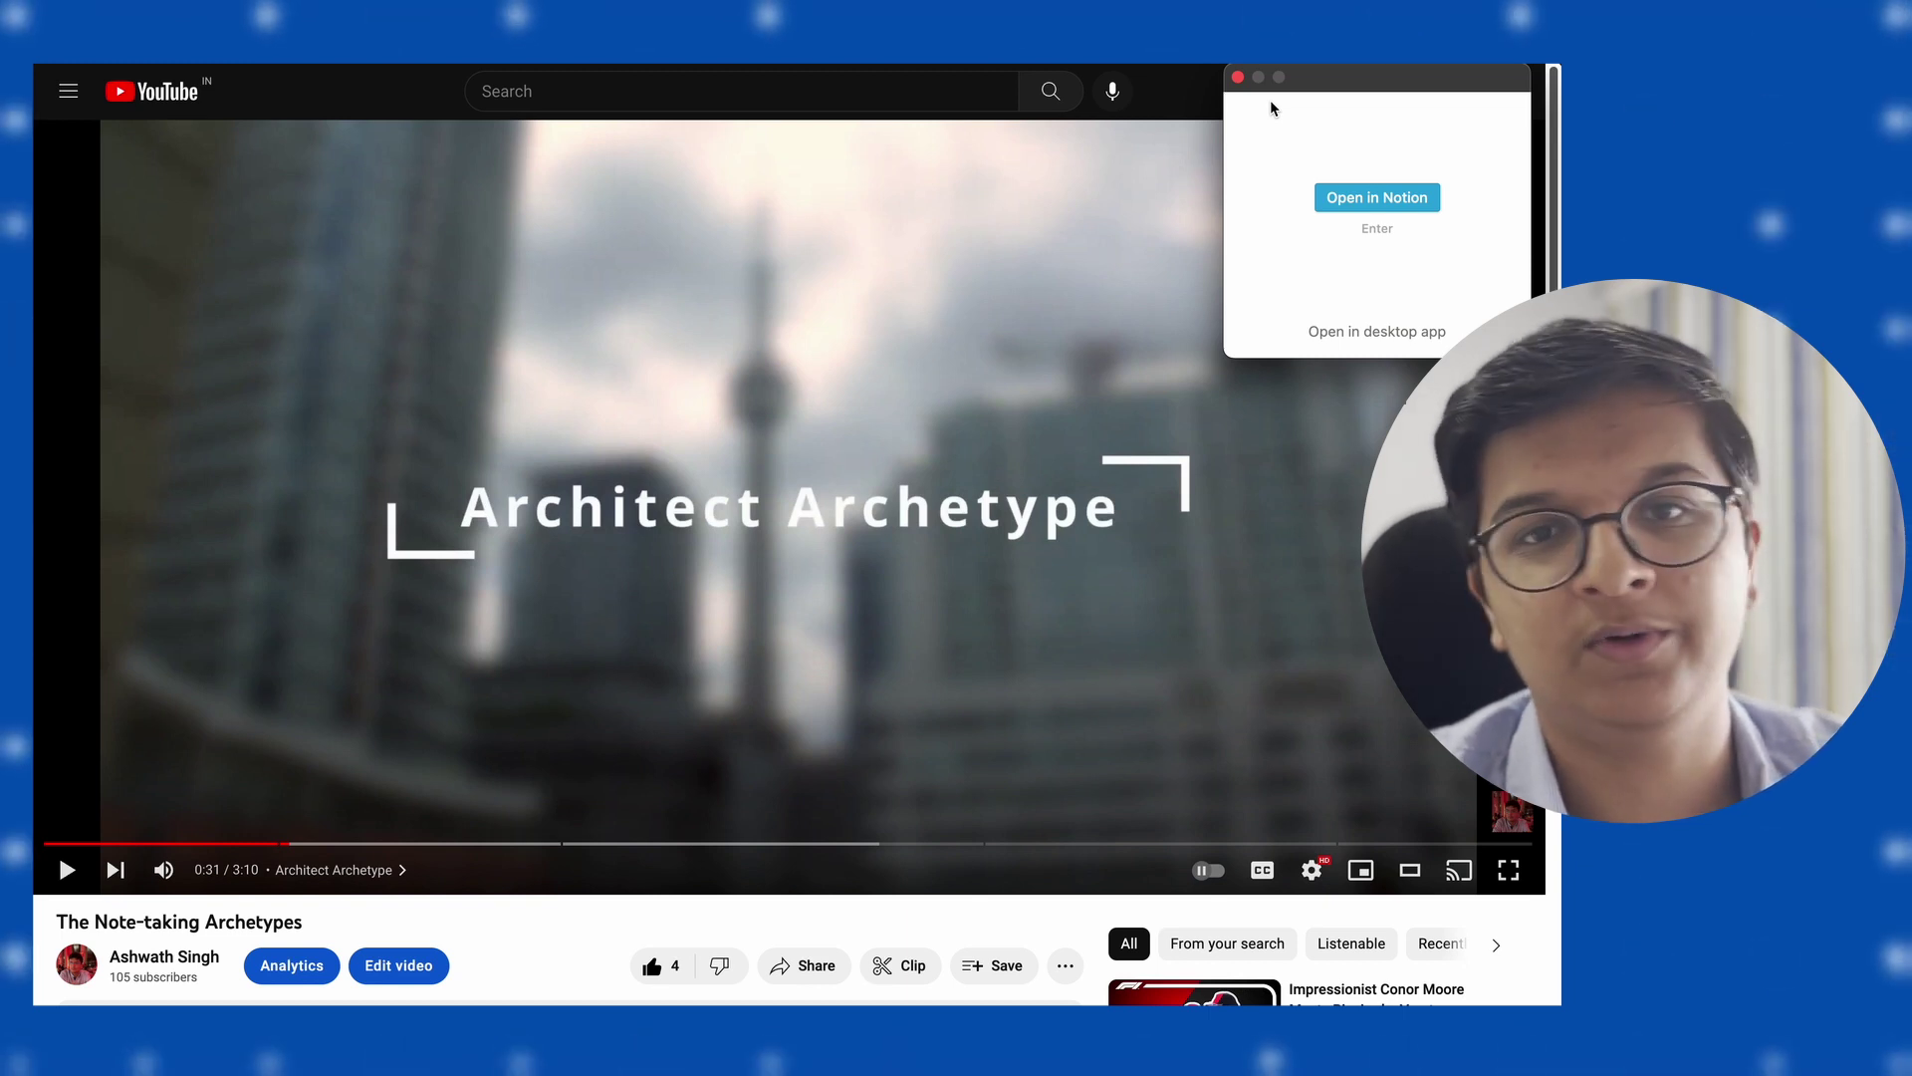
Open the newly saved video page in Notion.
click(1366, 195)
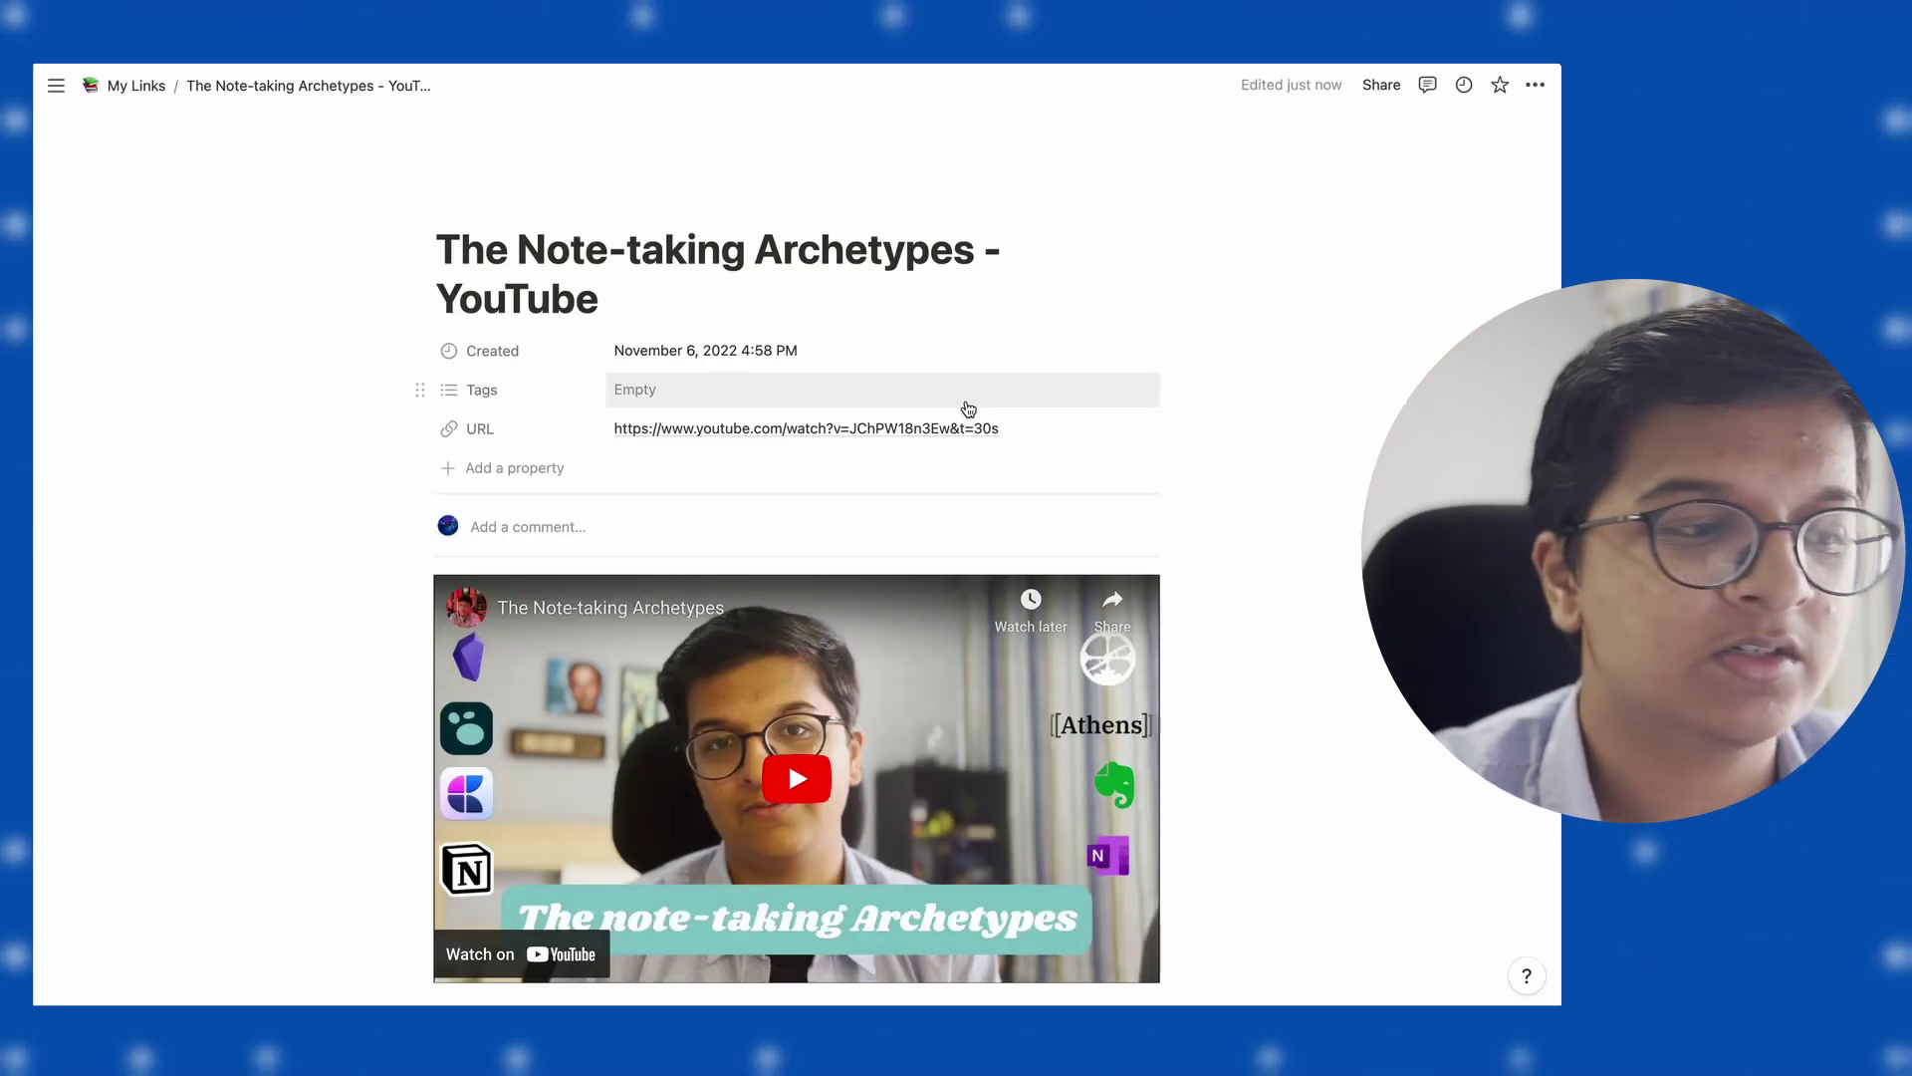
scroll(968, 408, down, 3)
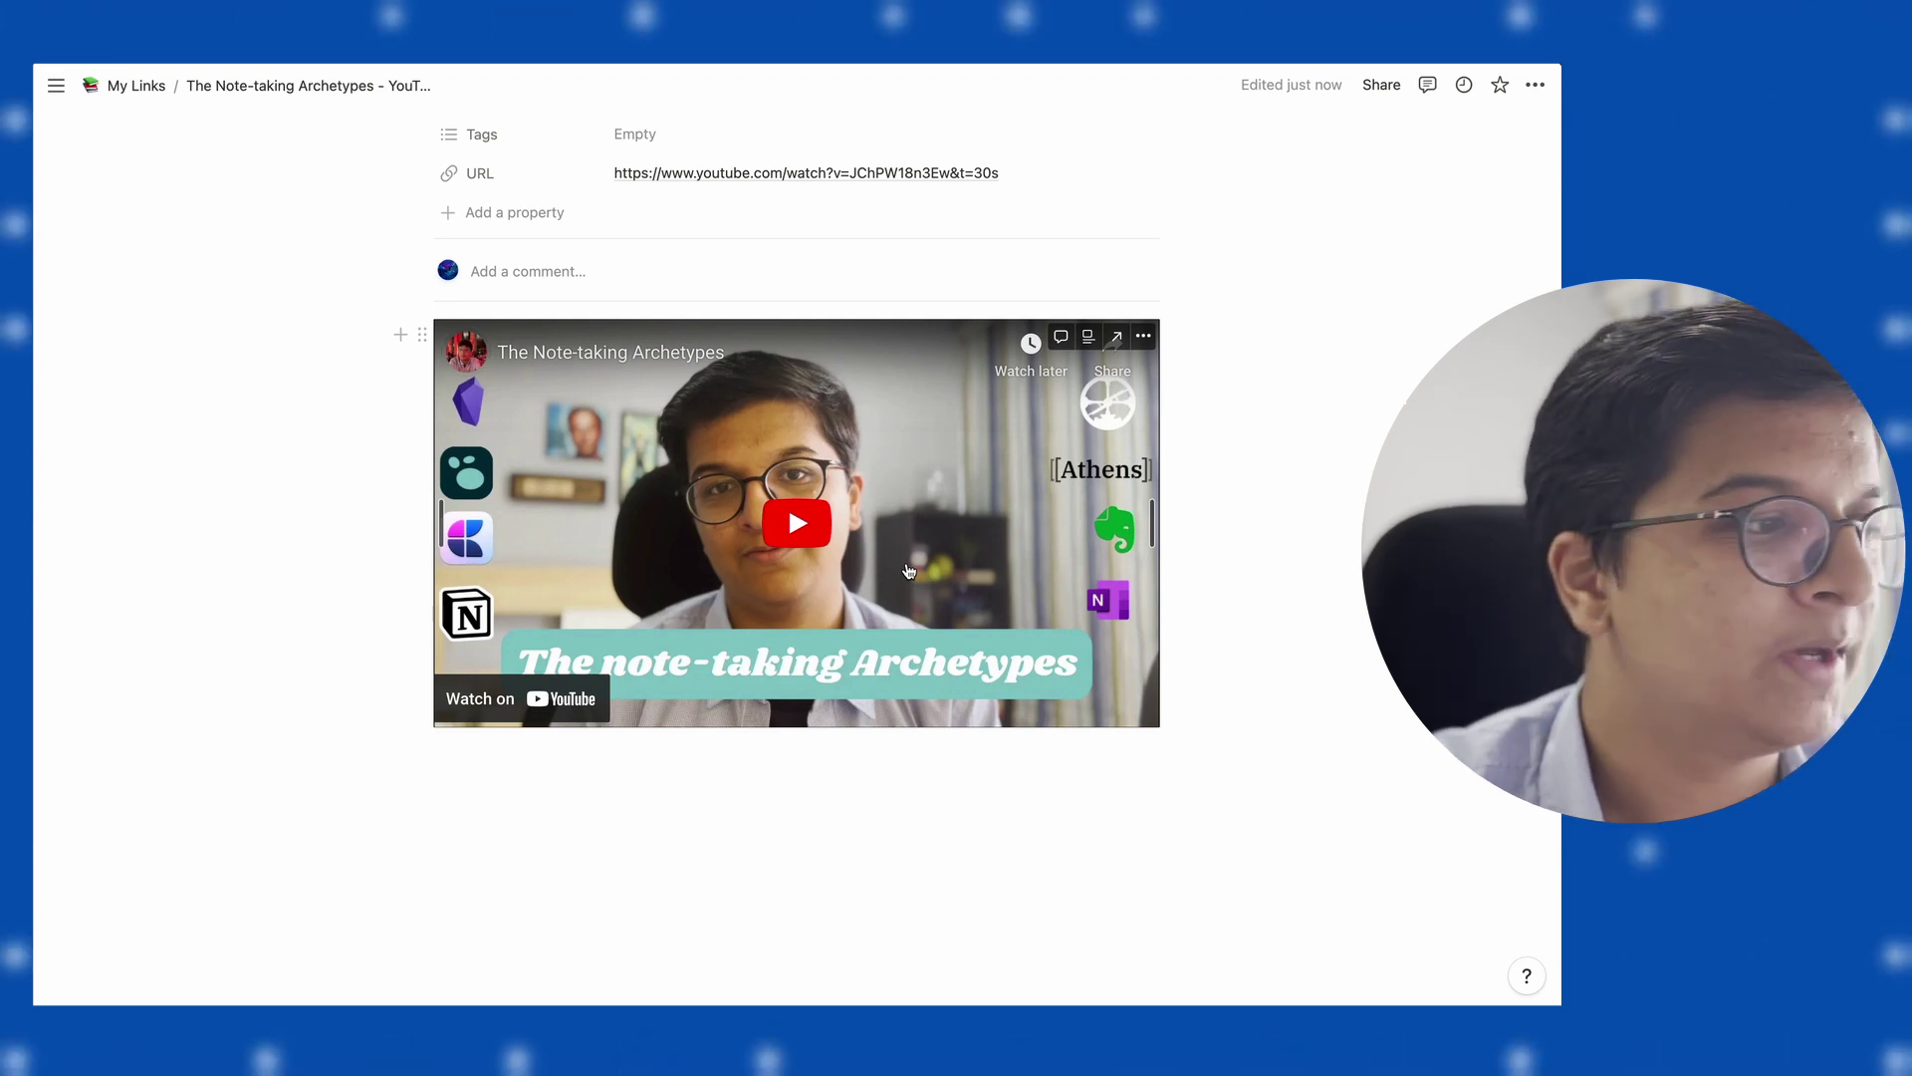
scroll(908, 570, up, 3)
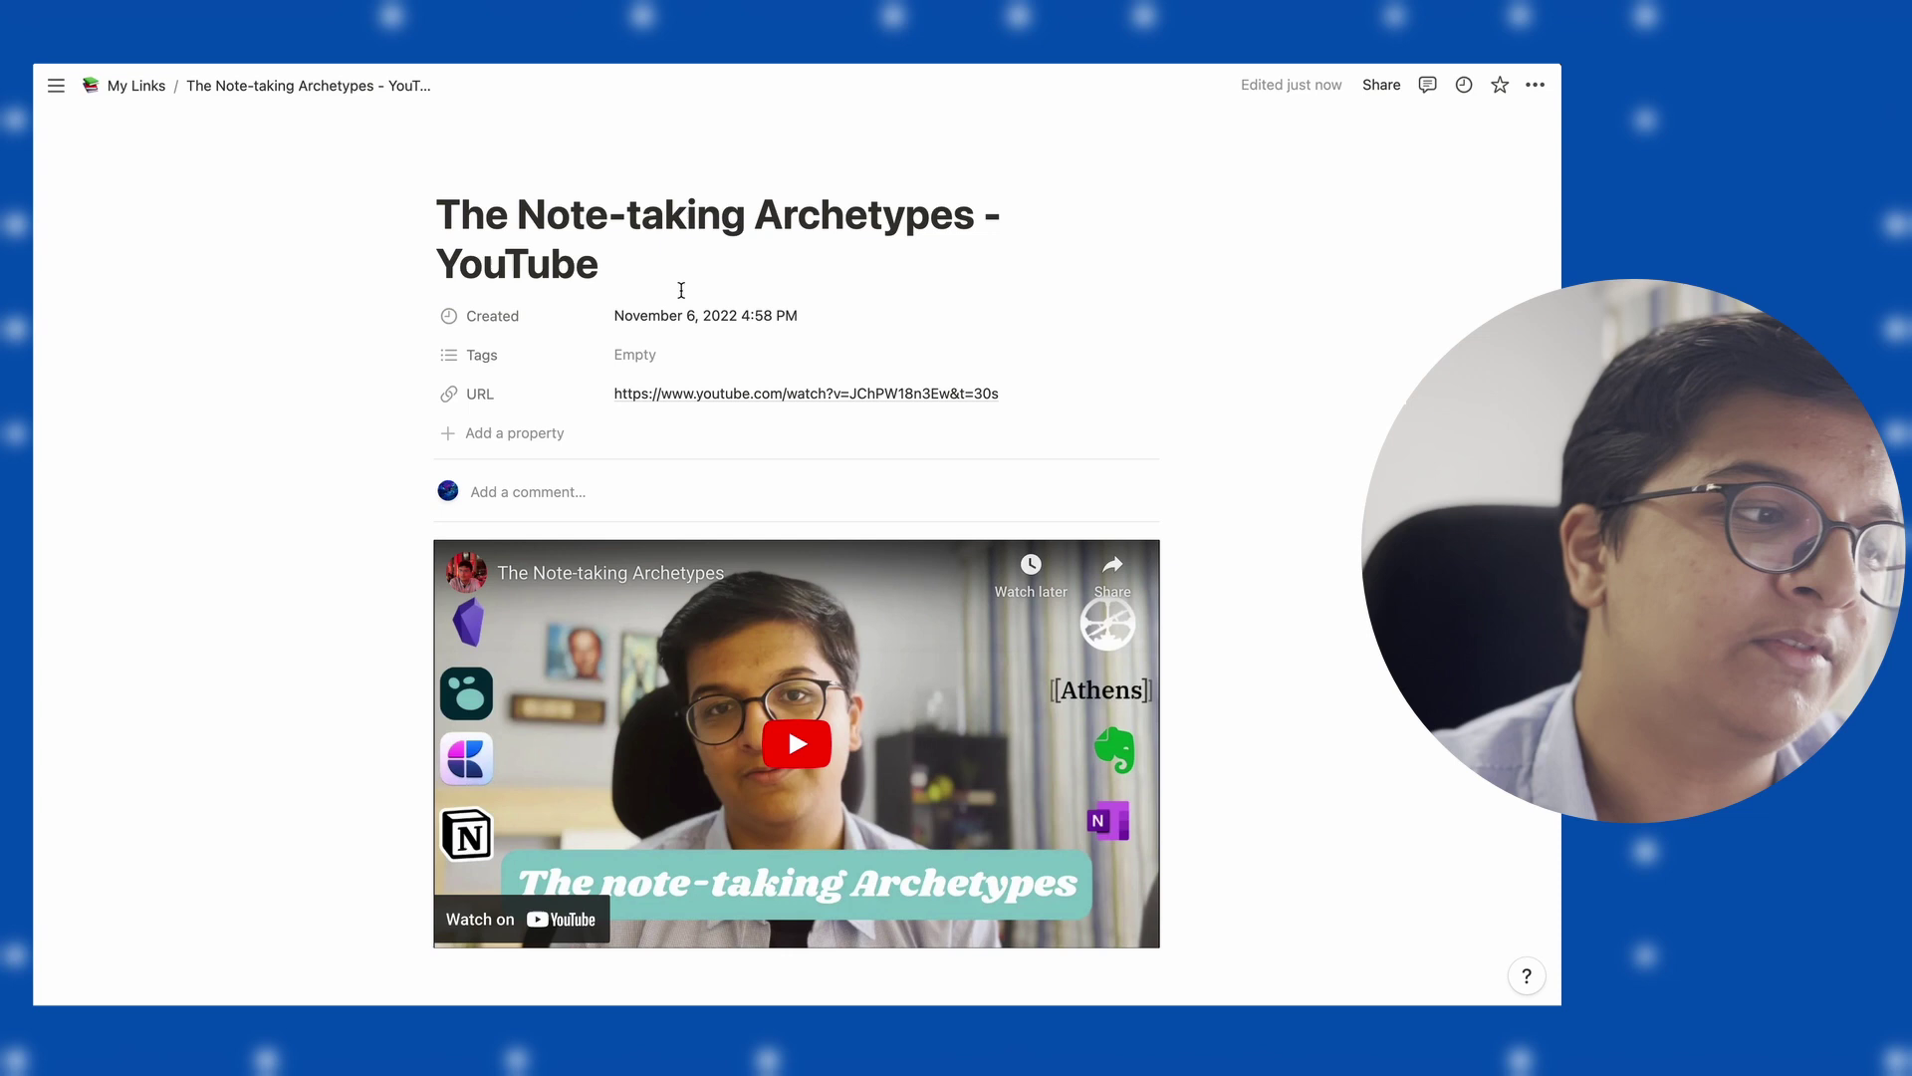
Tag the page Youtube, Video and Personal Development, then return to My Links.
click(698, 355)
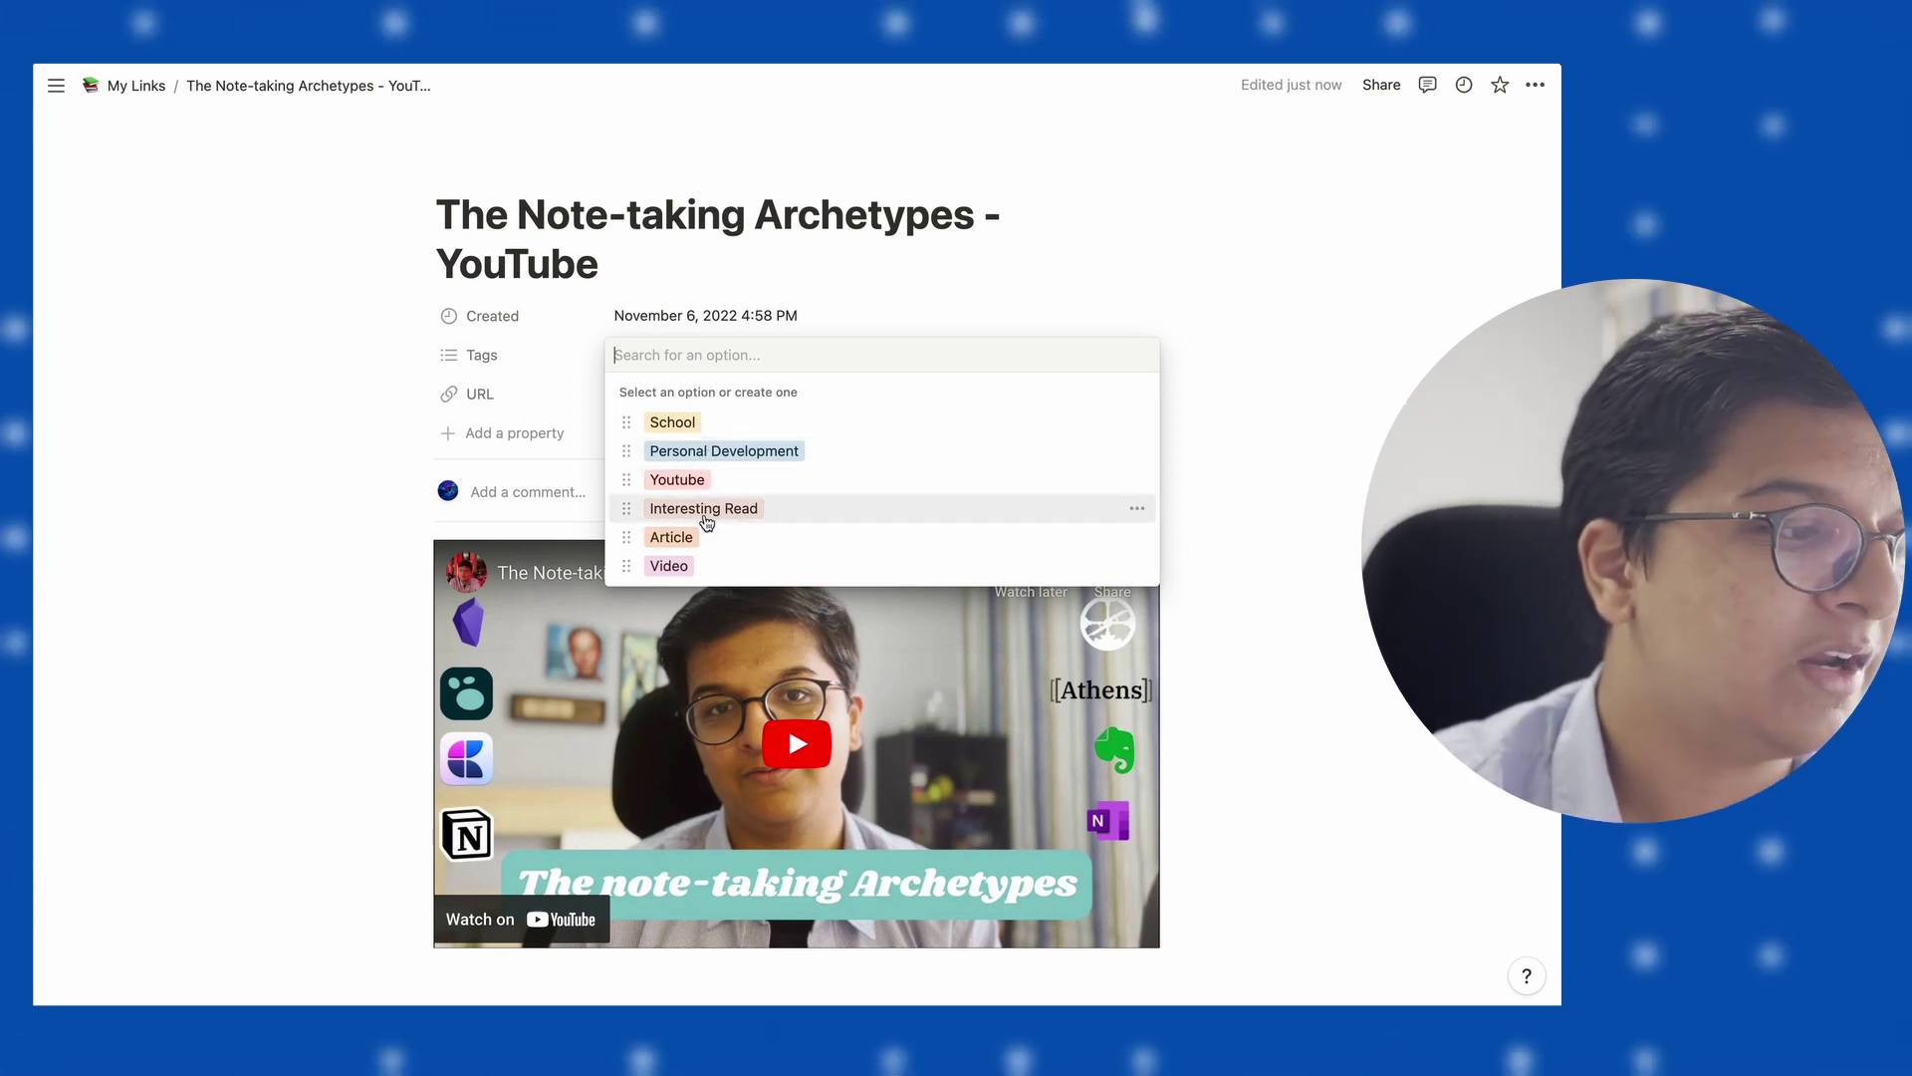
click(732, 480)
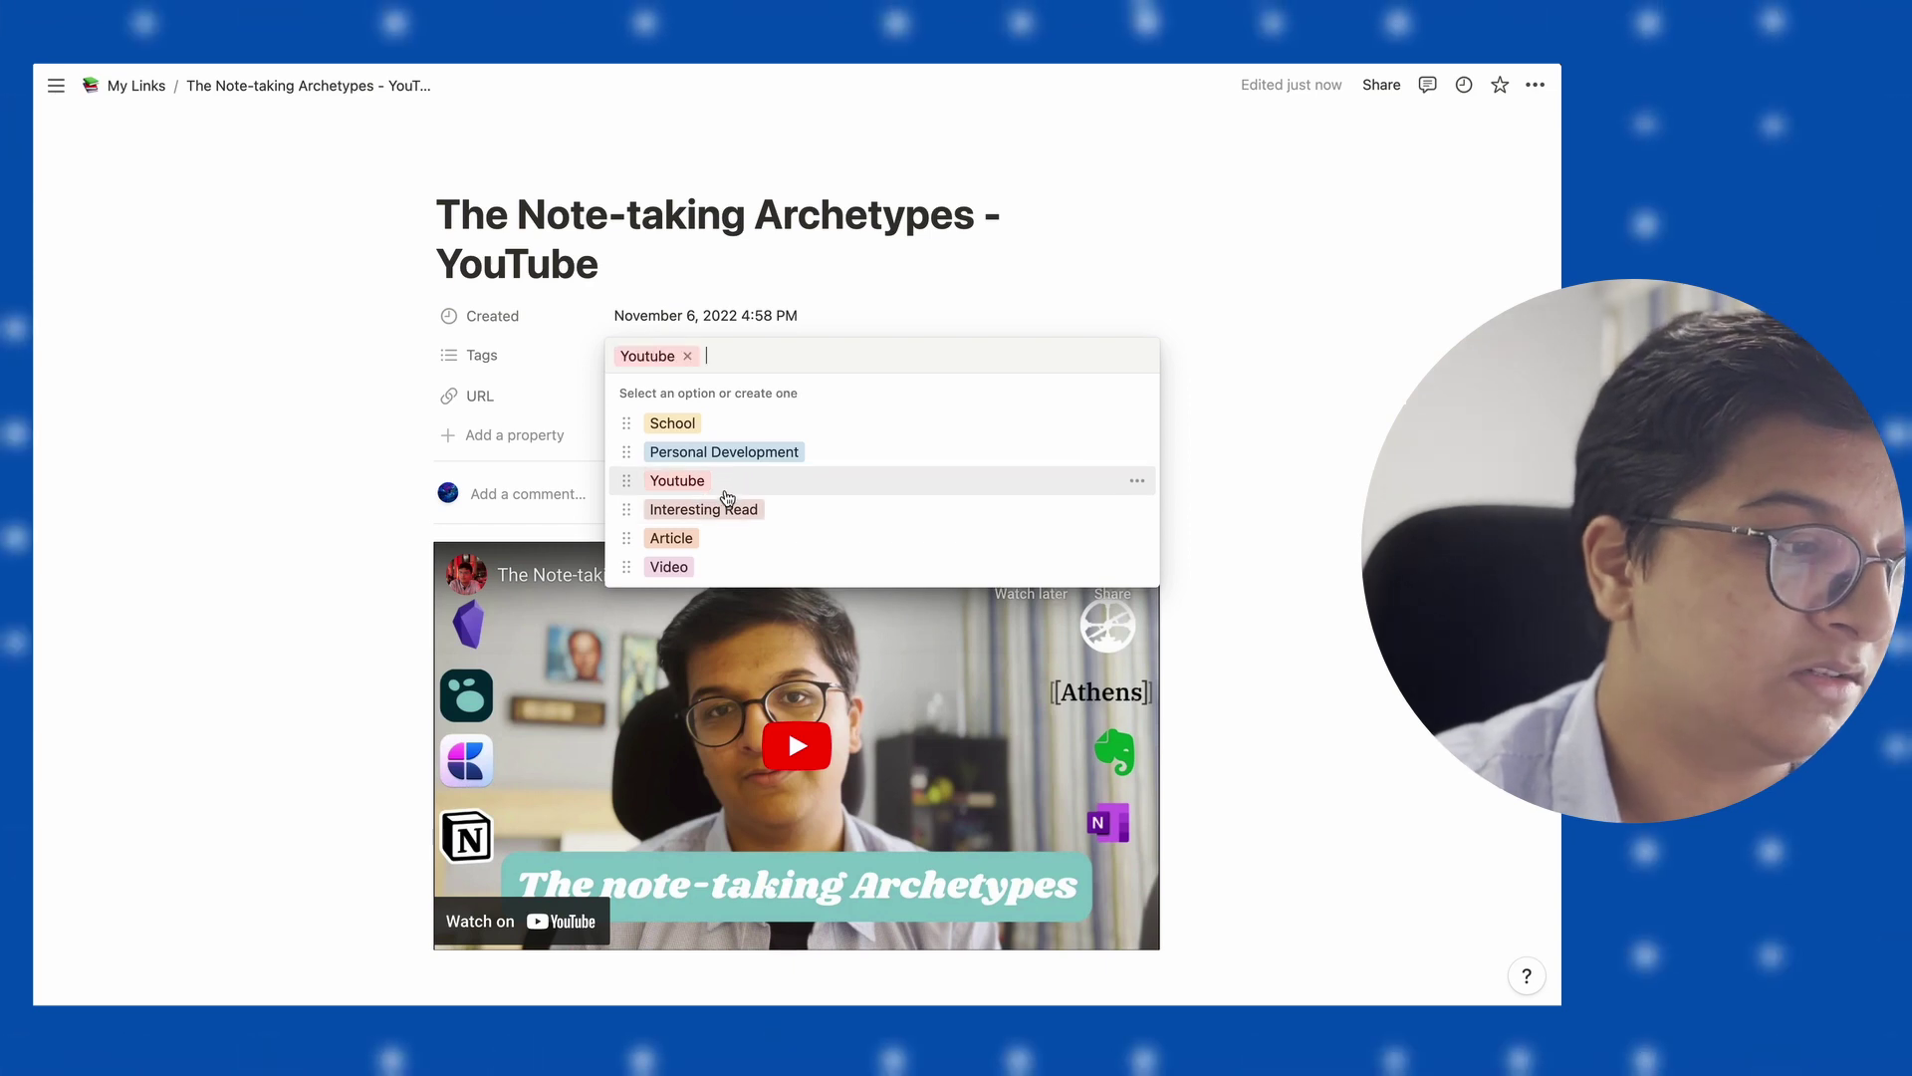
click(707, 560)
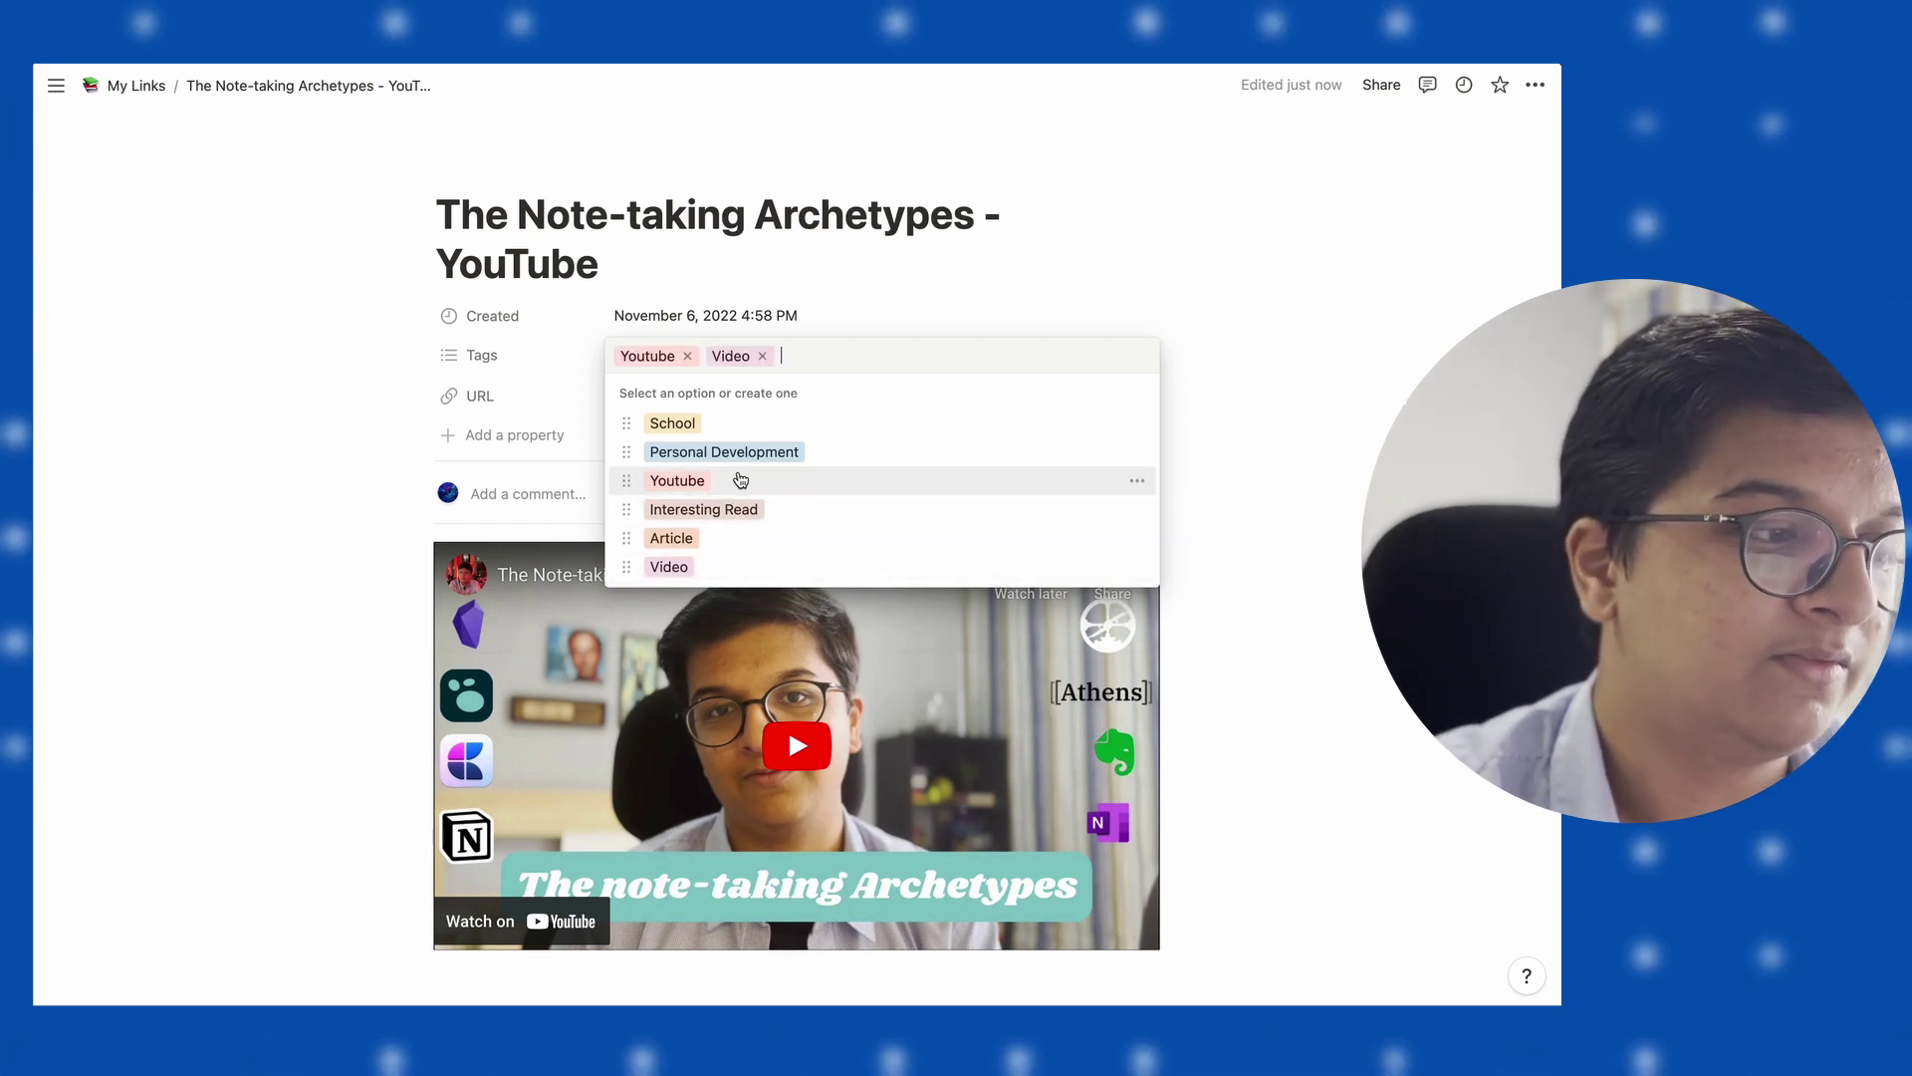
click(742, 465)
key(Escape)
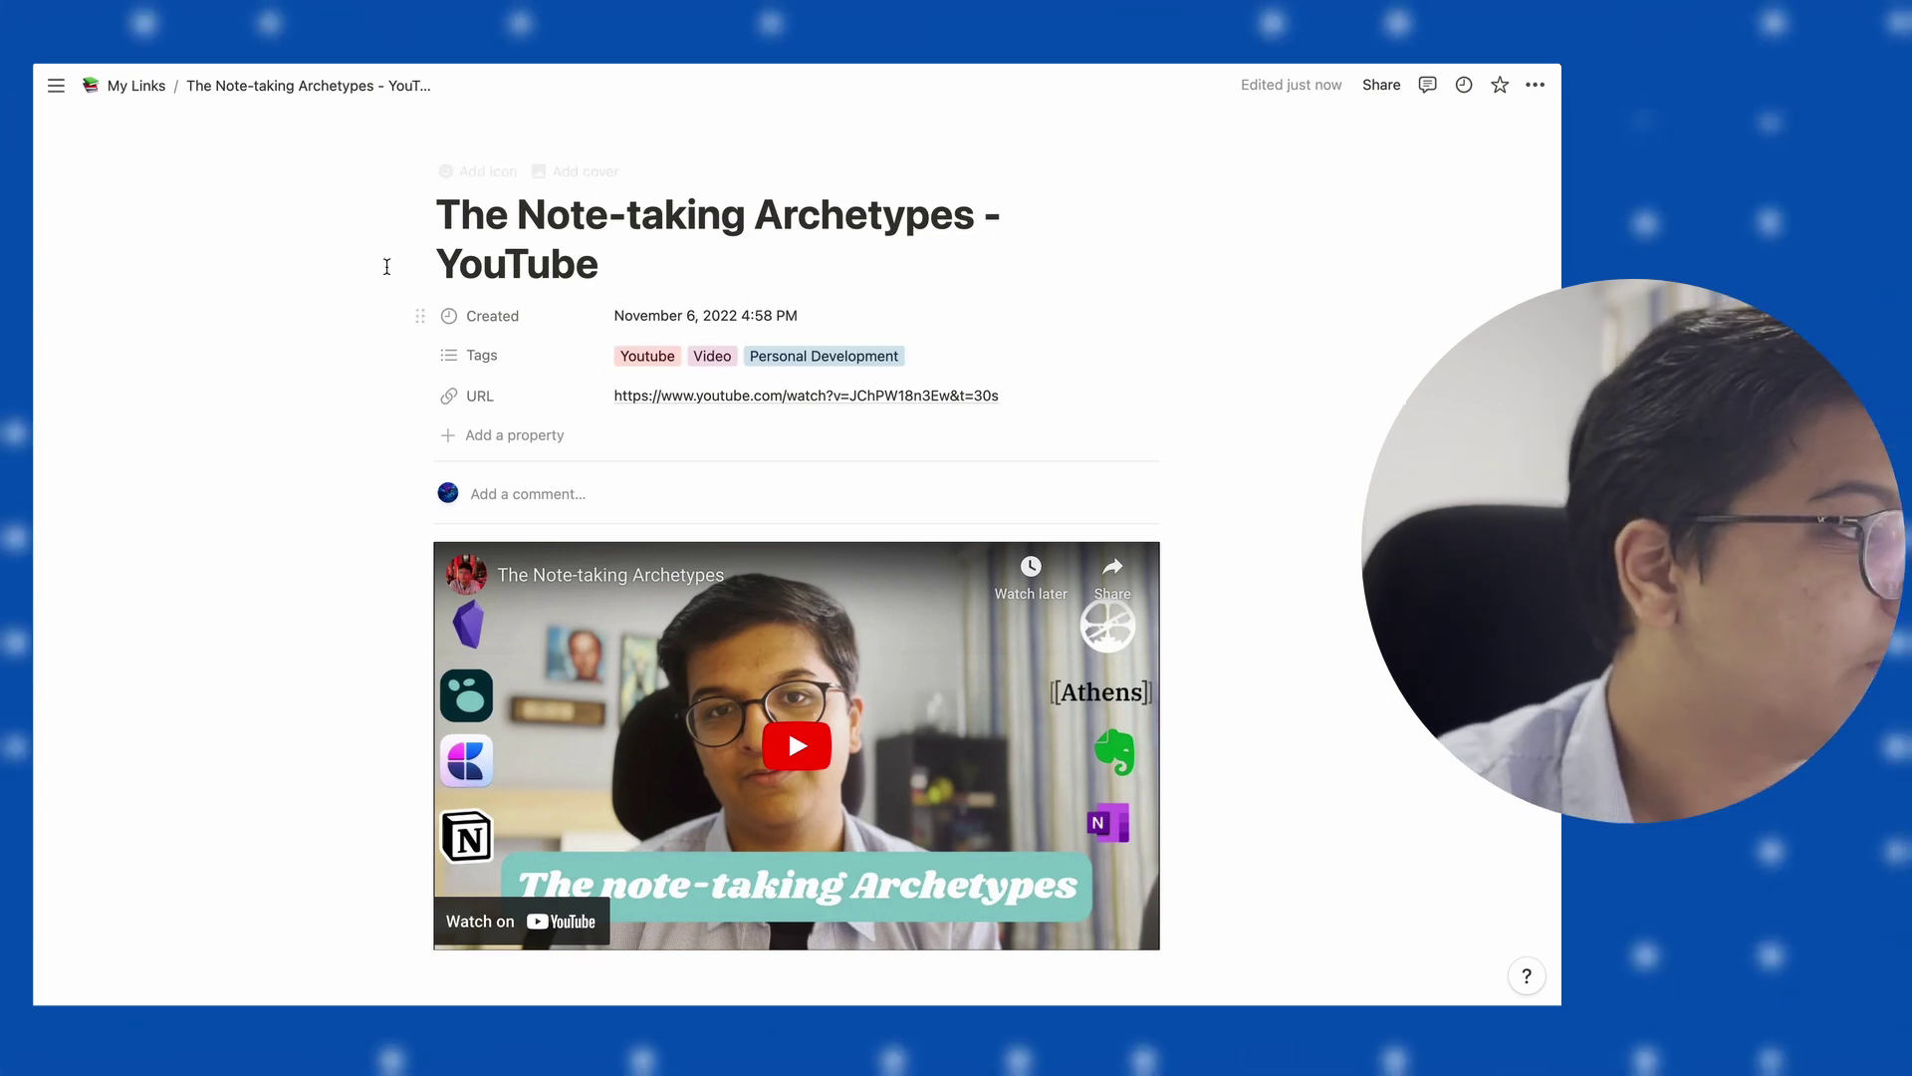
click(136, 86)
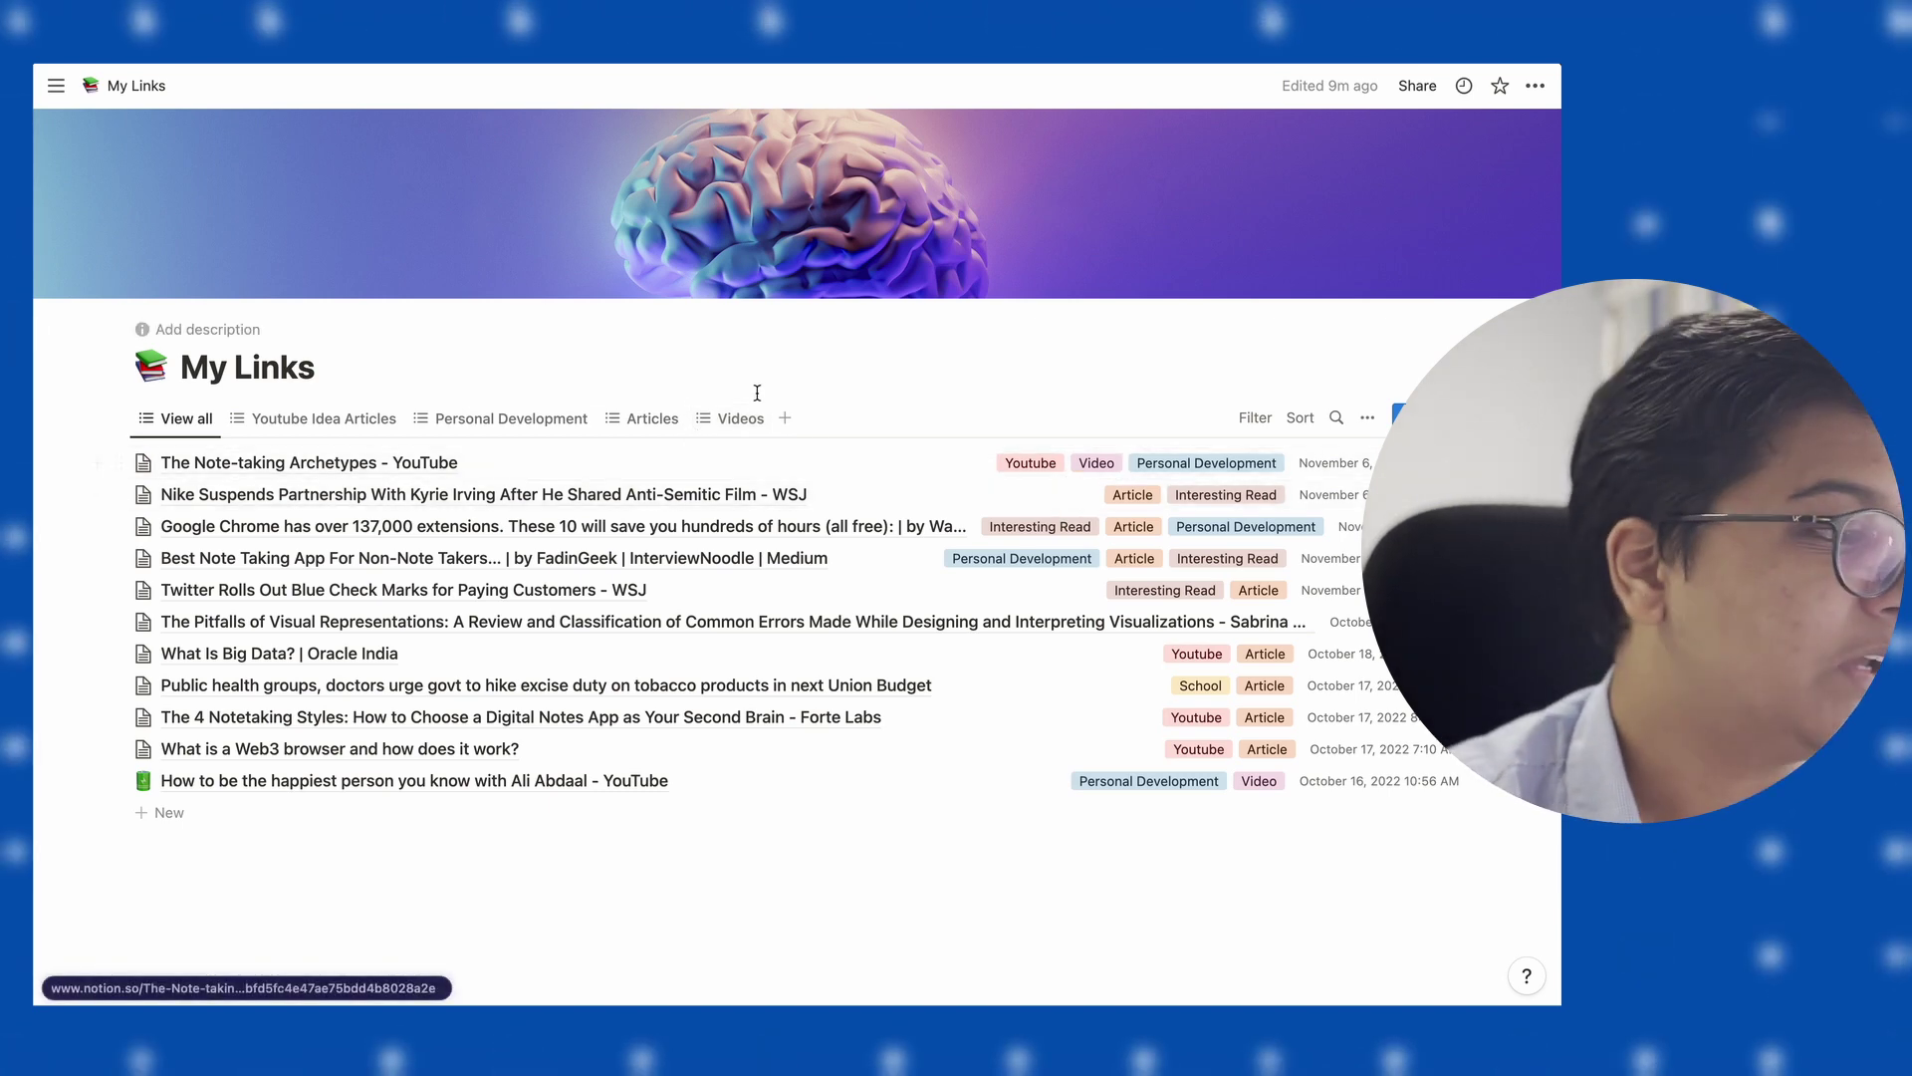
Show the Personal Development view of the My Links database.
click(538, 419)
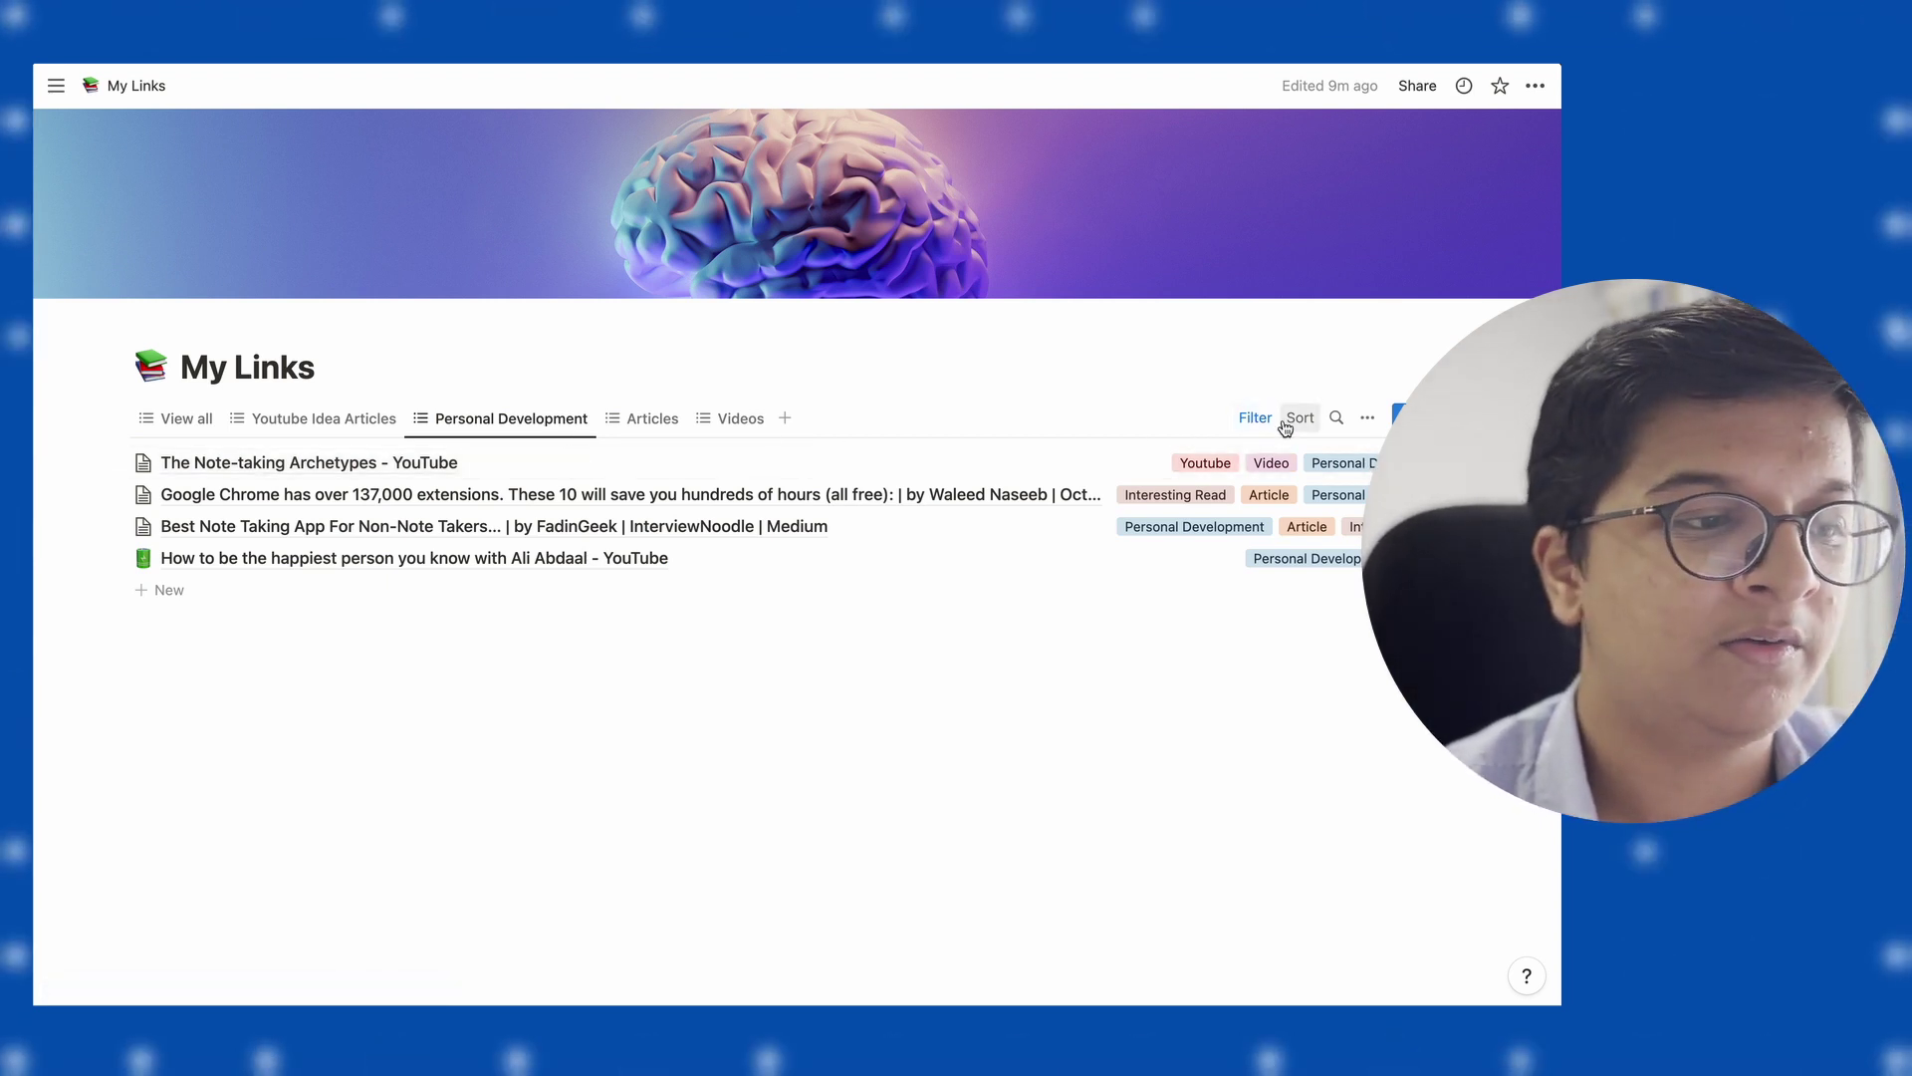
Delete the Personal Development view's existing Tags filter.
click(1253, 418)
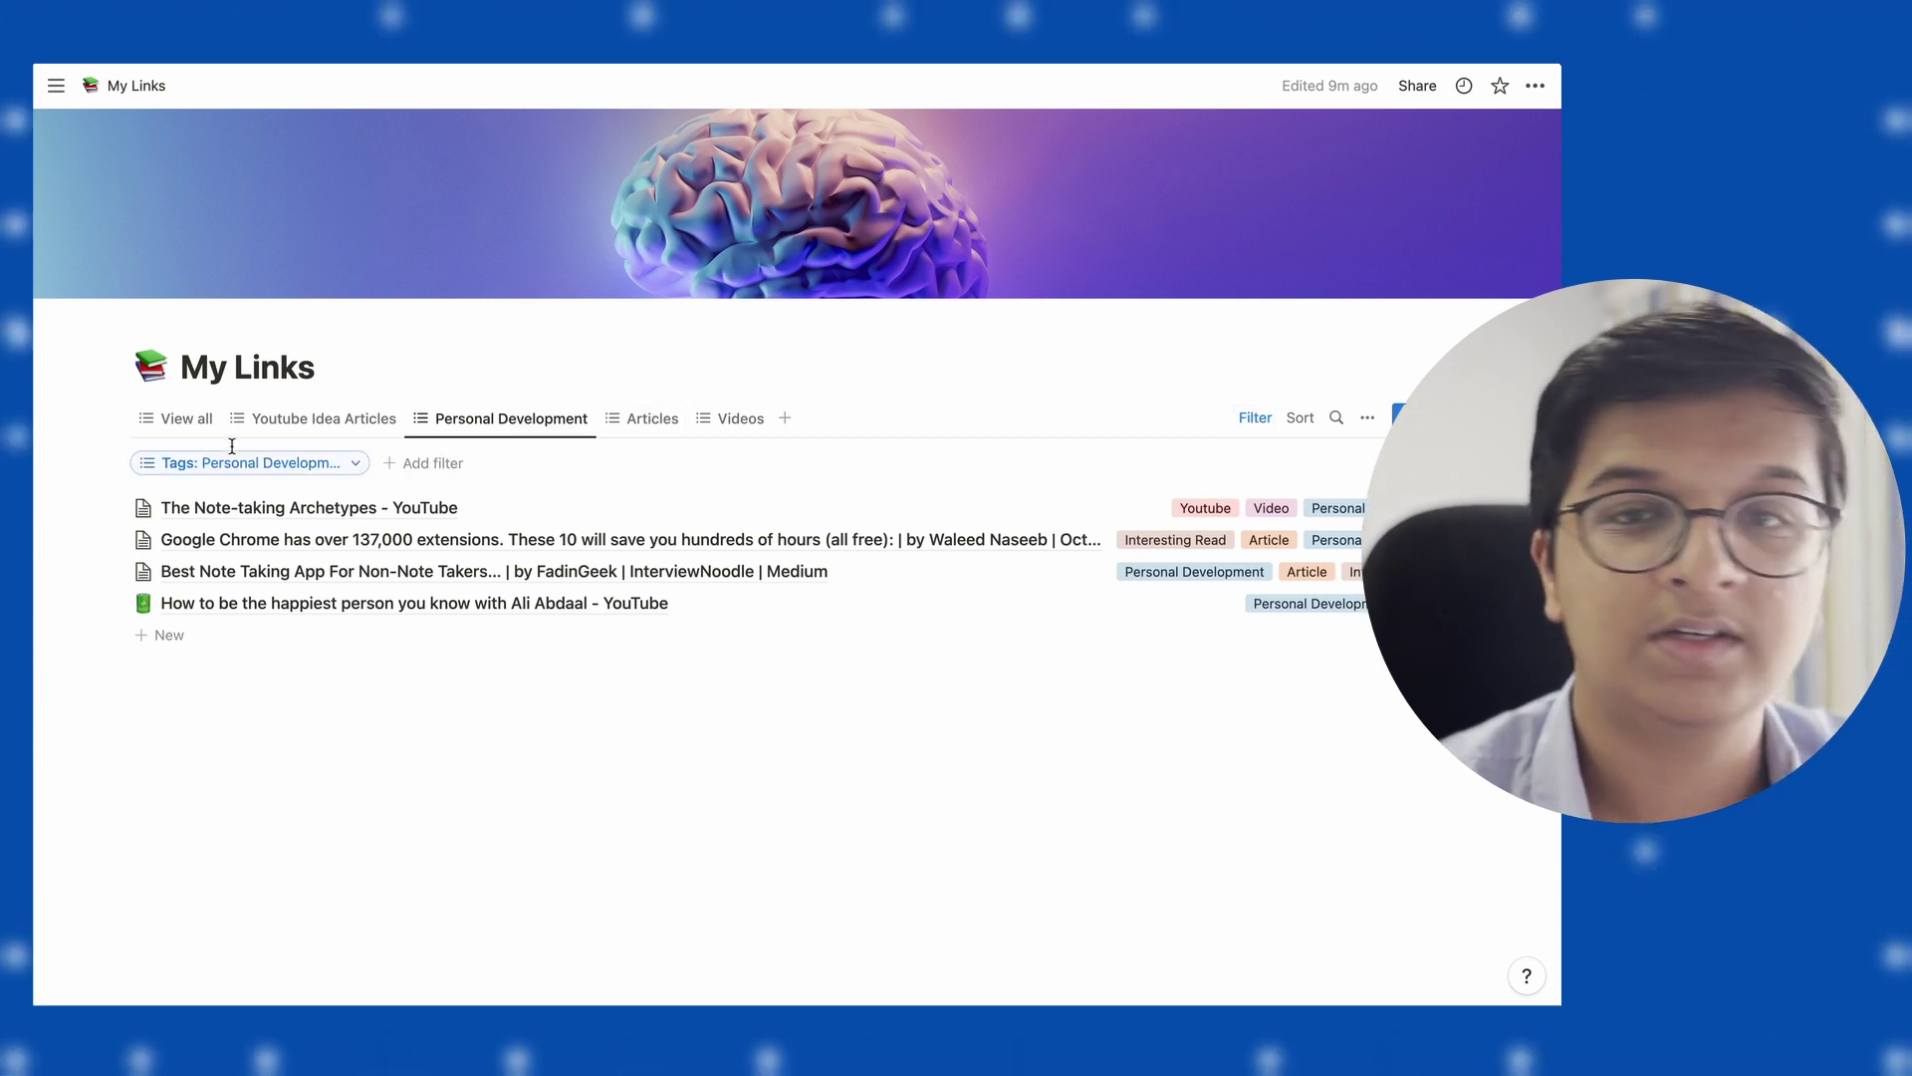
click(423, 463)
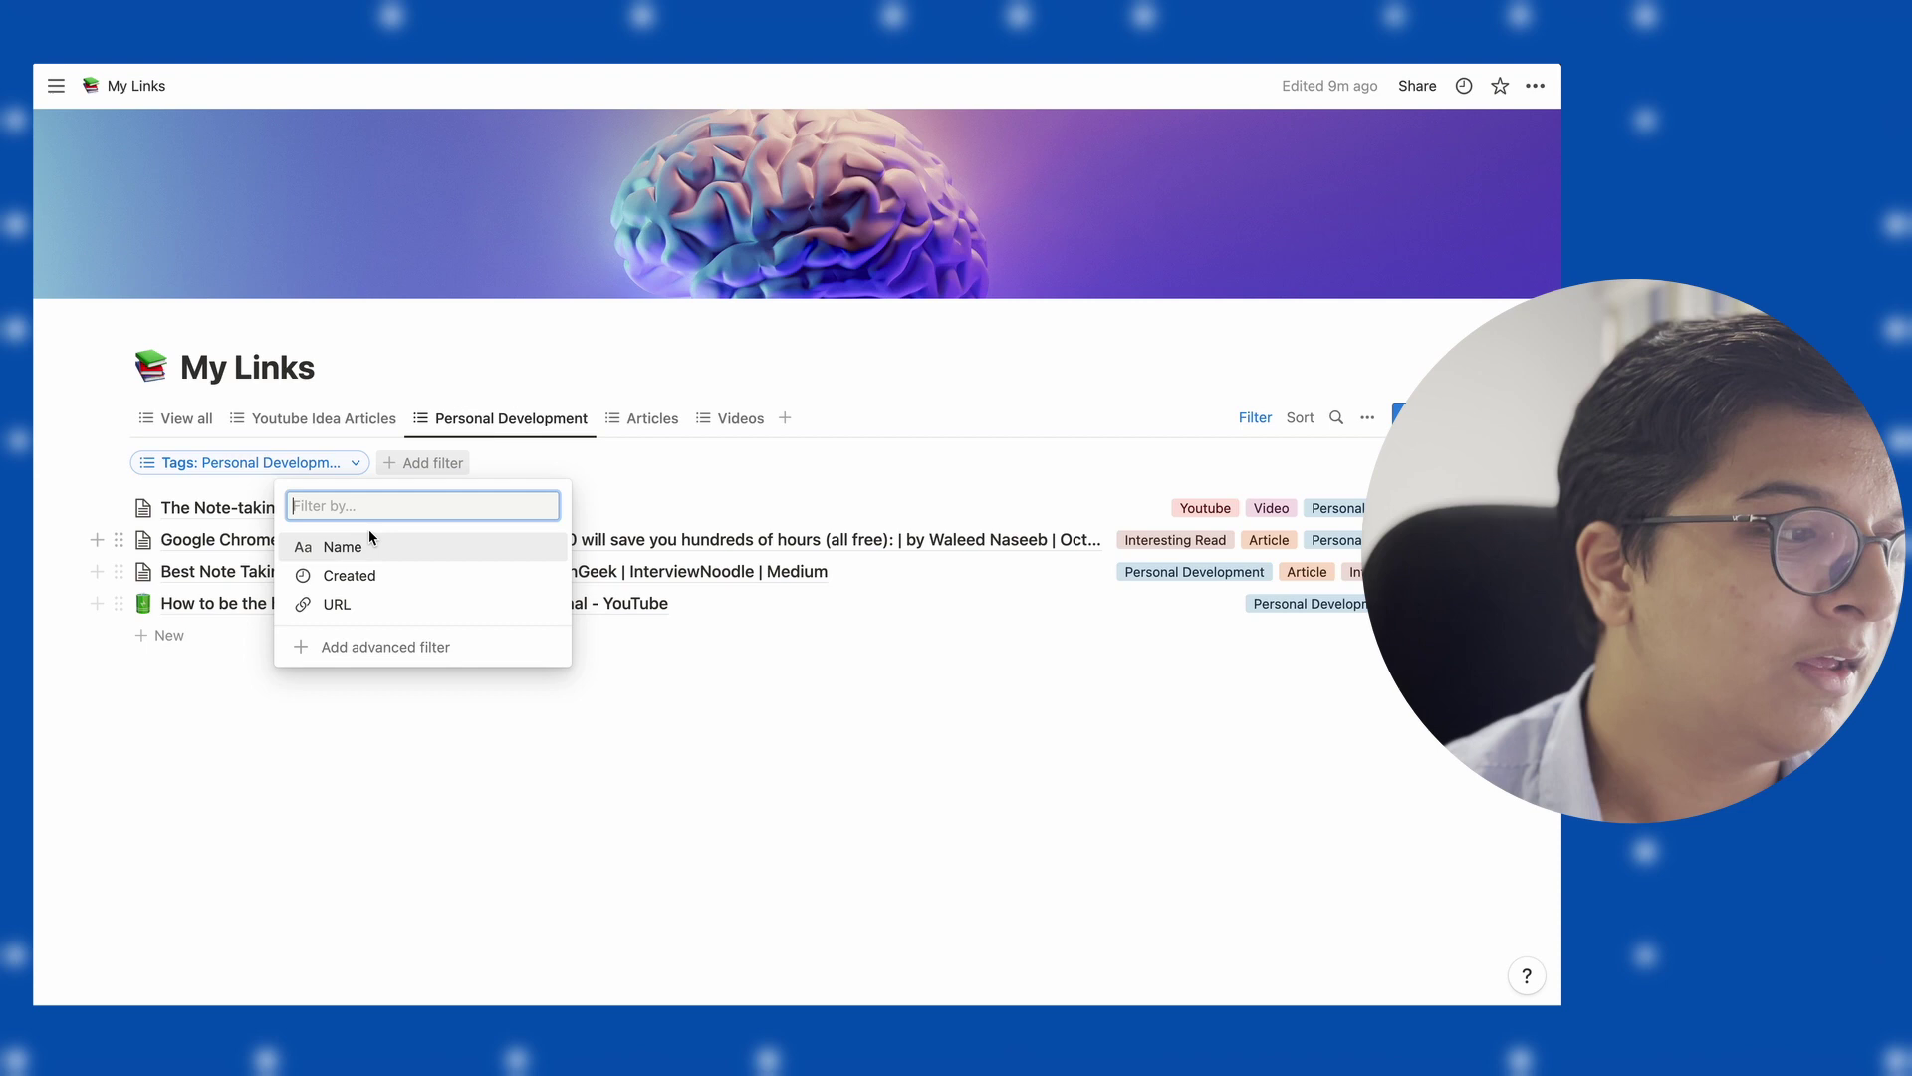
click(696, 471)
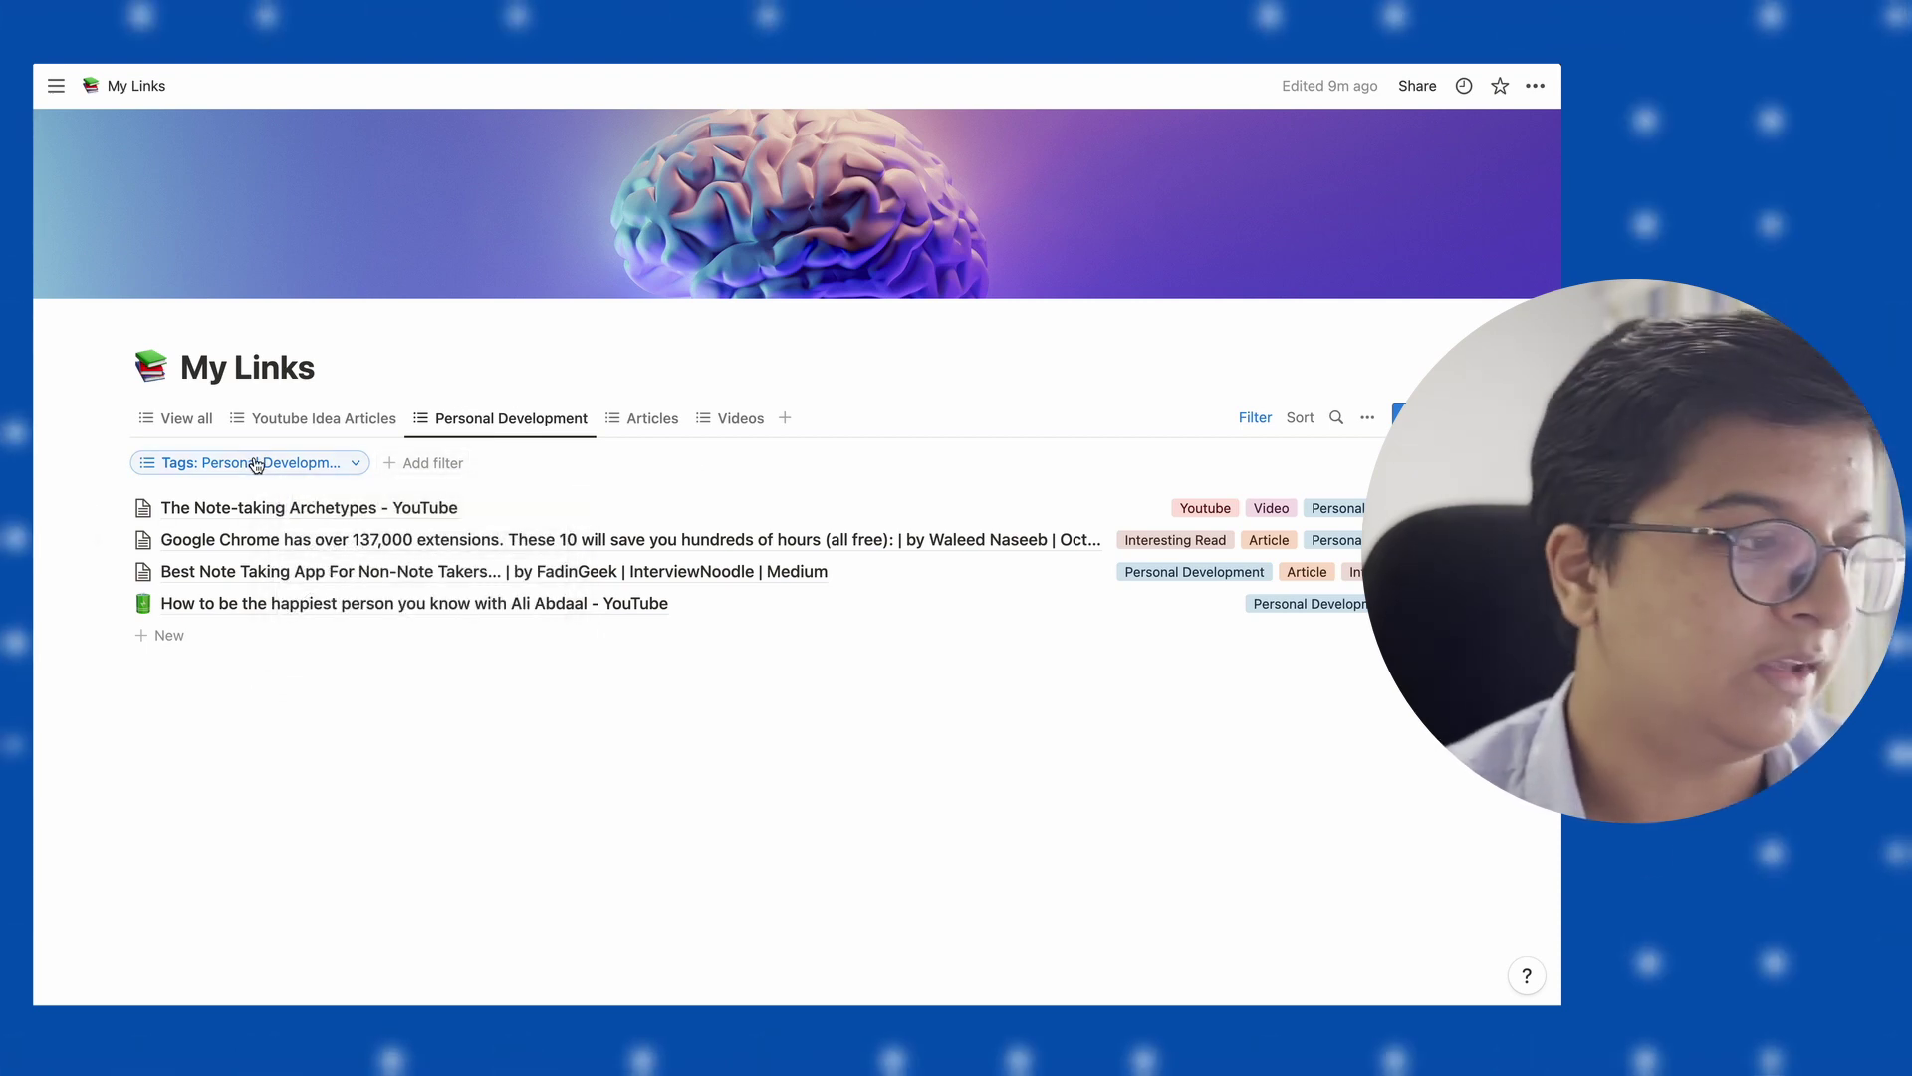
click(285, 466)
click(364, 494)
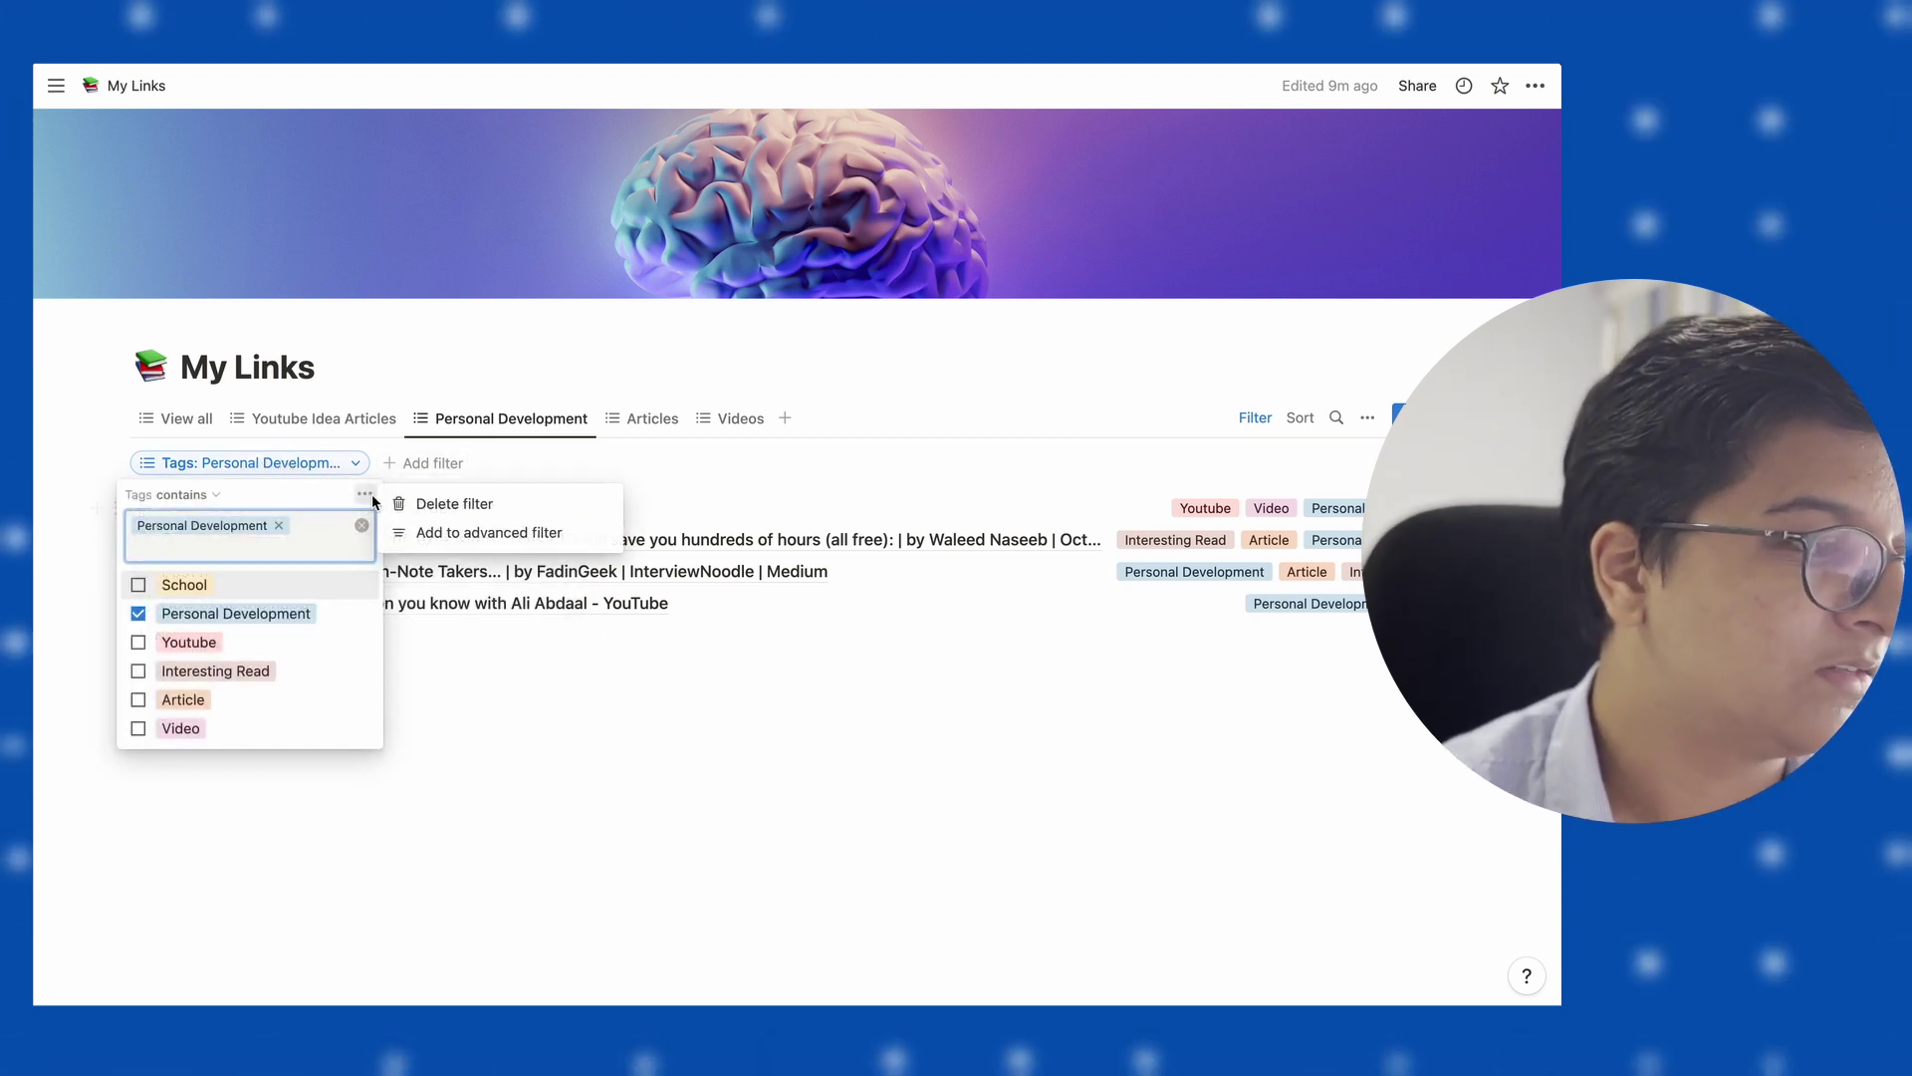
click(428, 500)
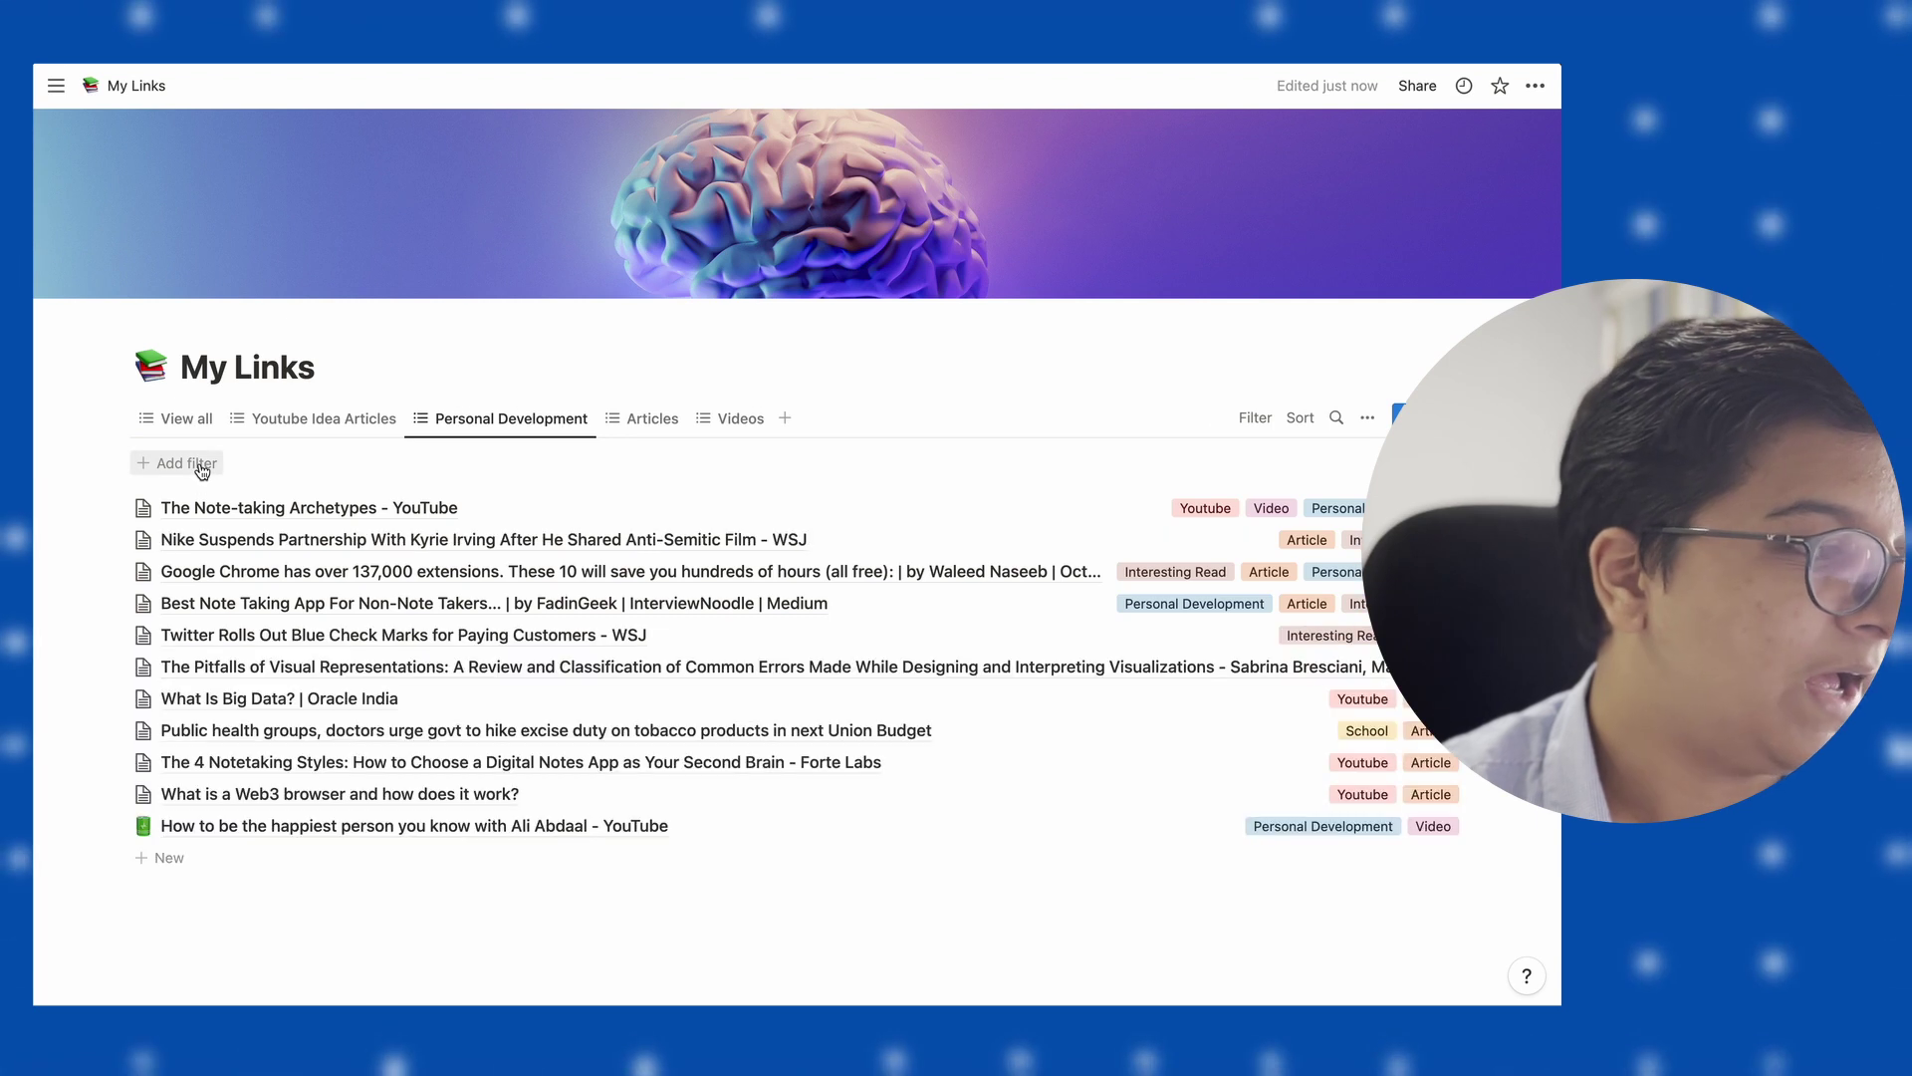
Add a Tags filter showing only entries tagged Personal Development.
click(202, 468)
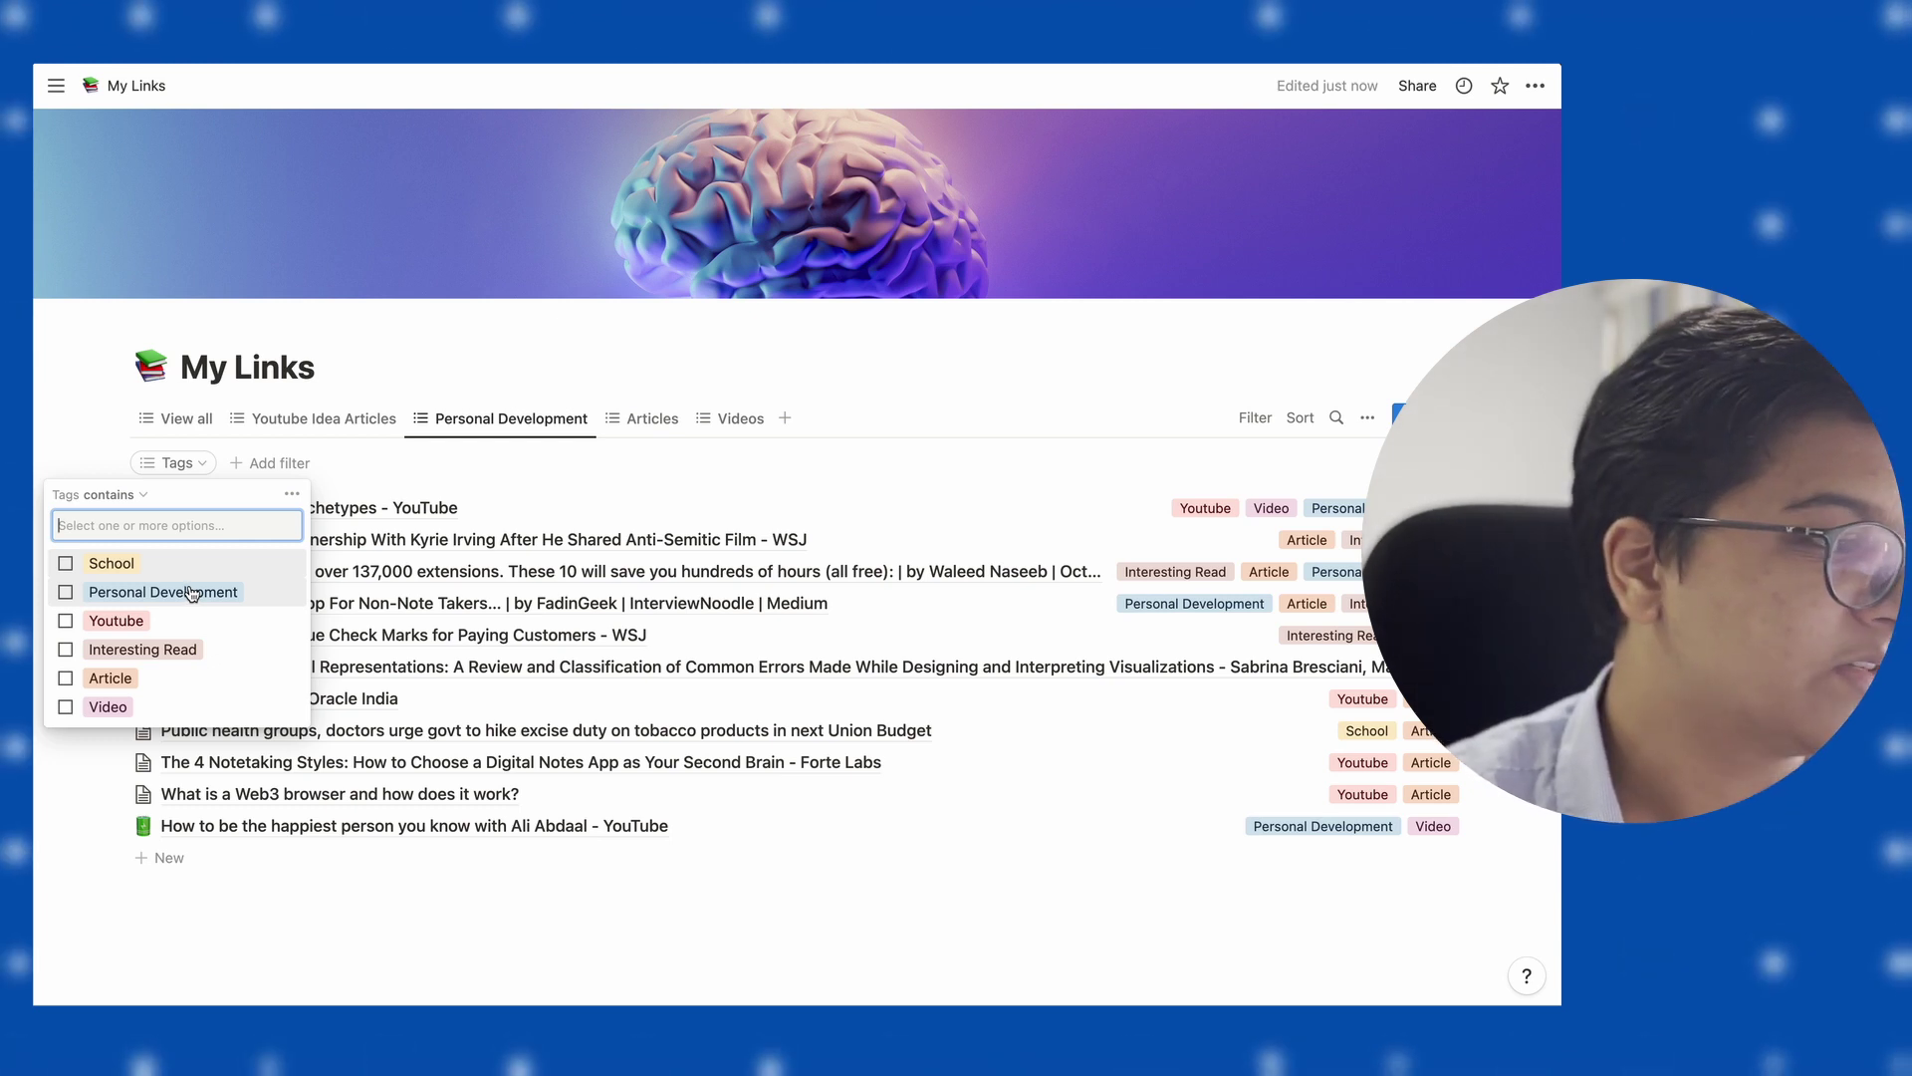
click(193, 593)
click(926, 725)
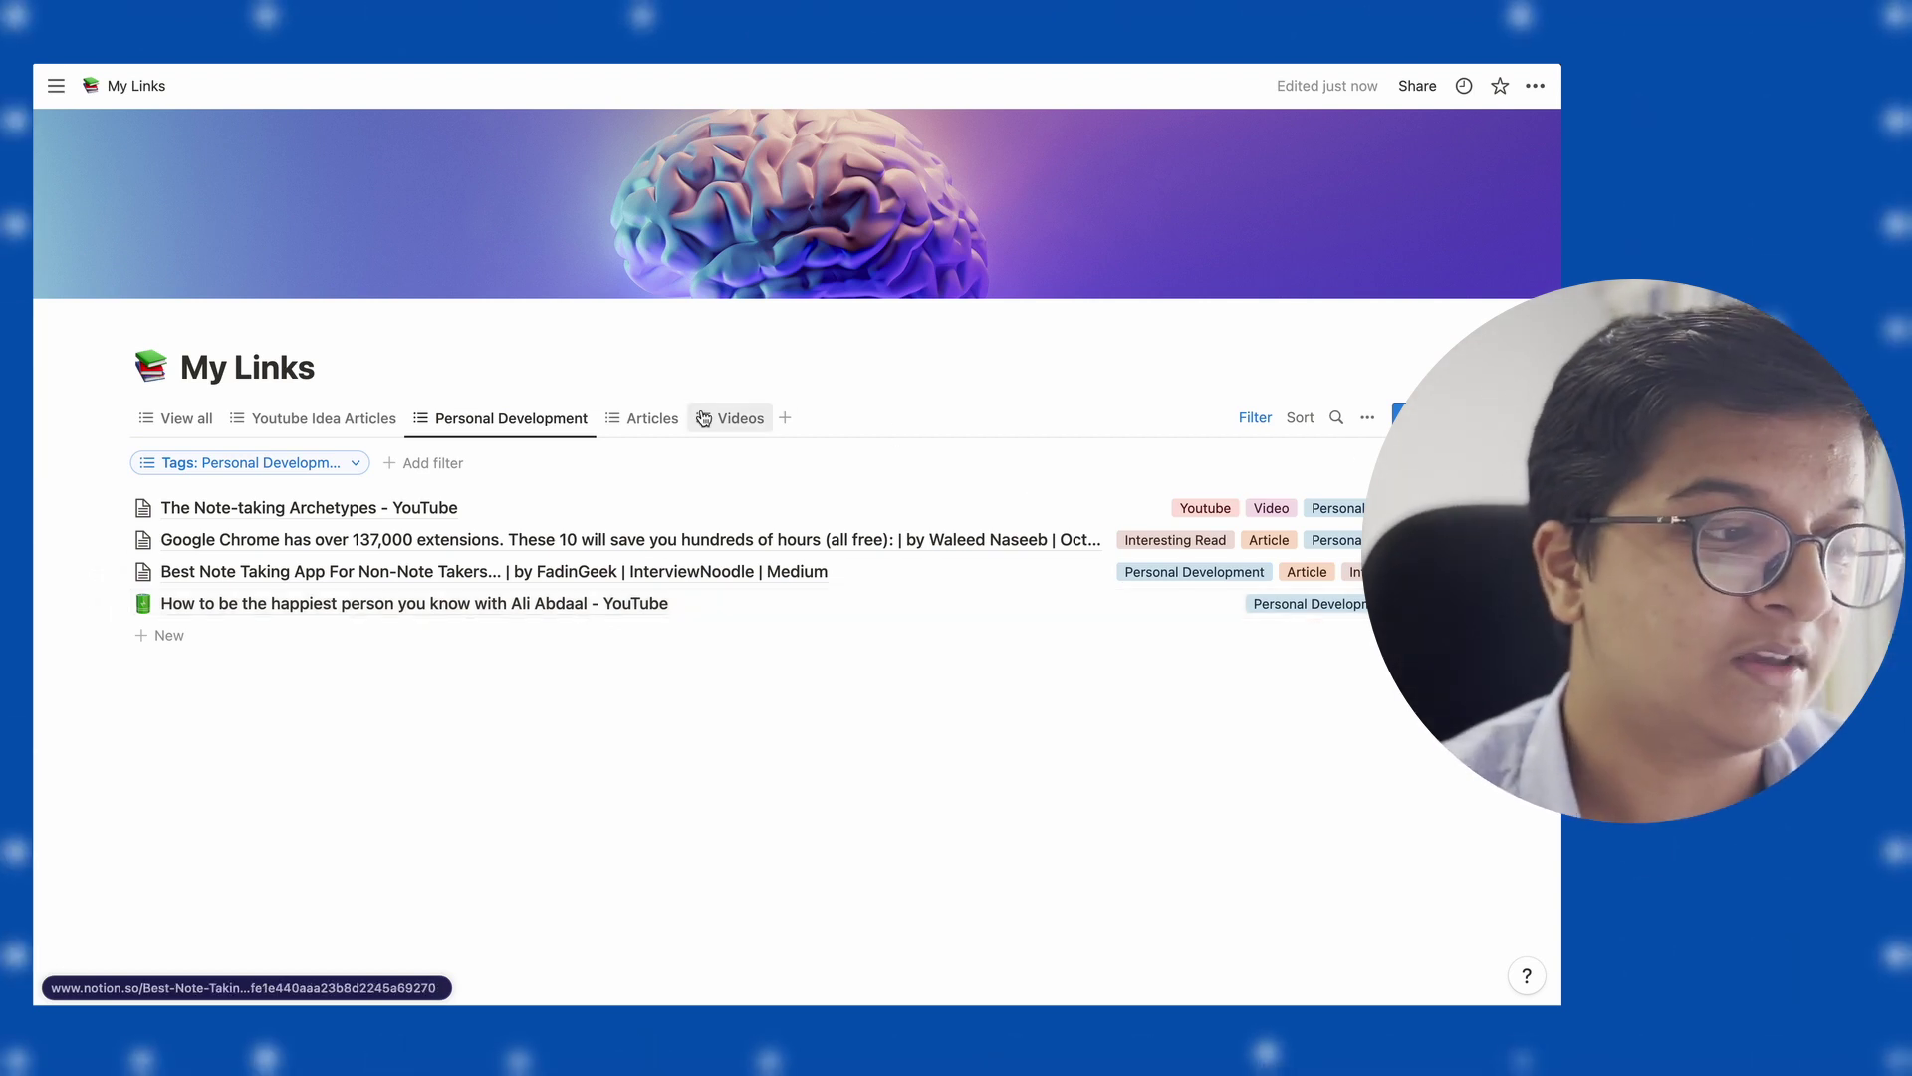
Move from the Videos view to the Articles view, browsing Unsplash covers without changing the cover.
click(735, 418)
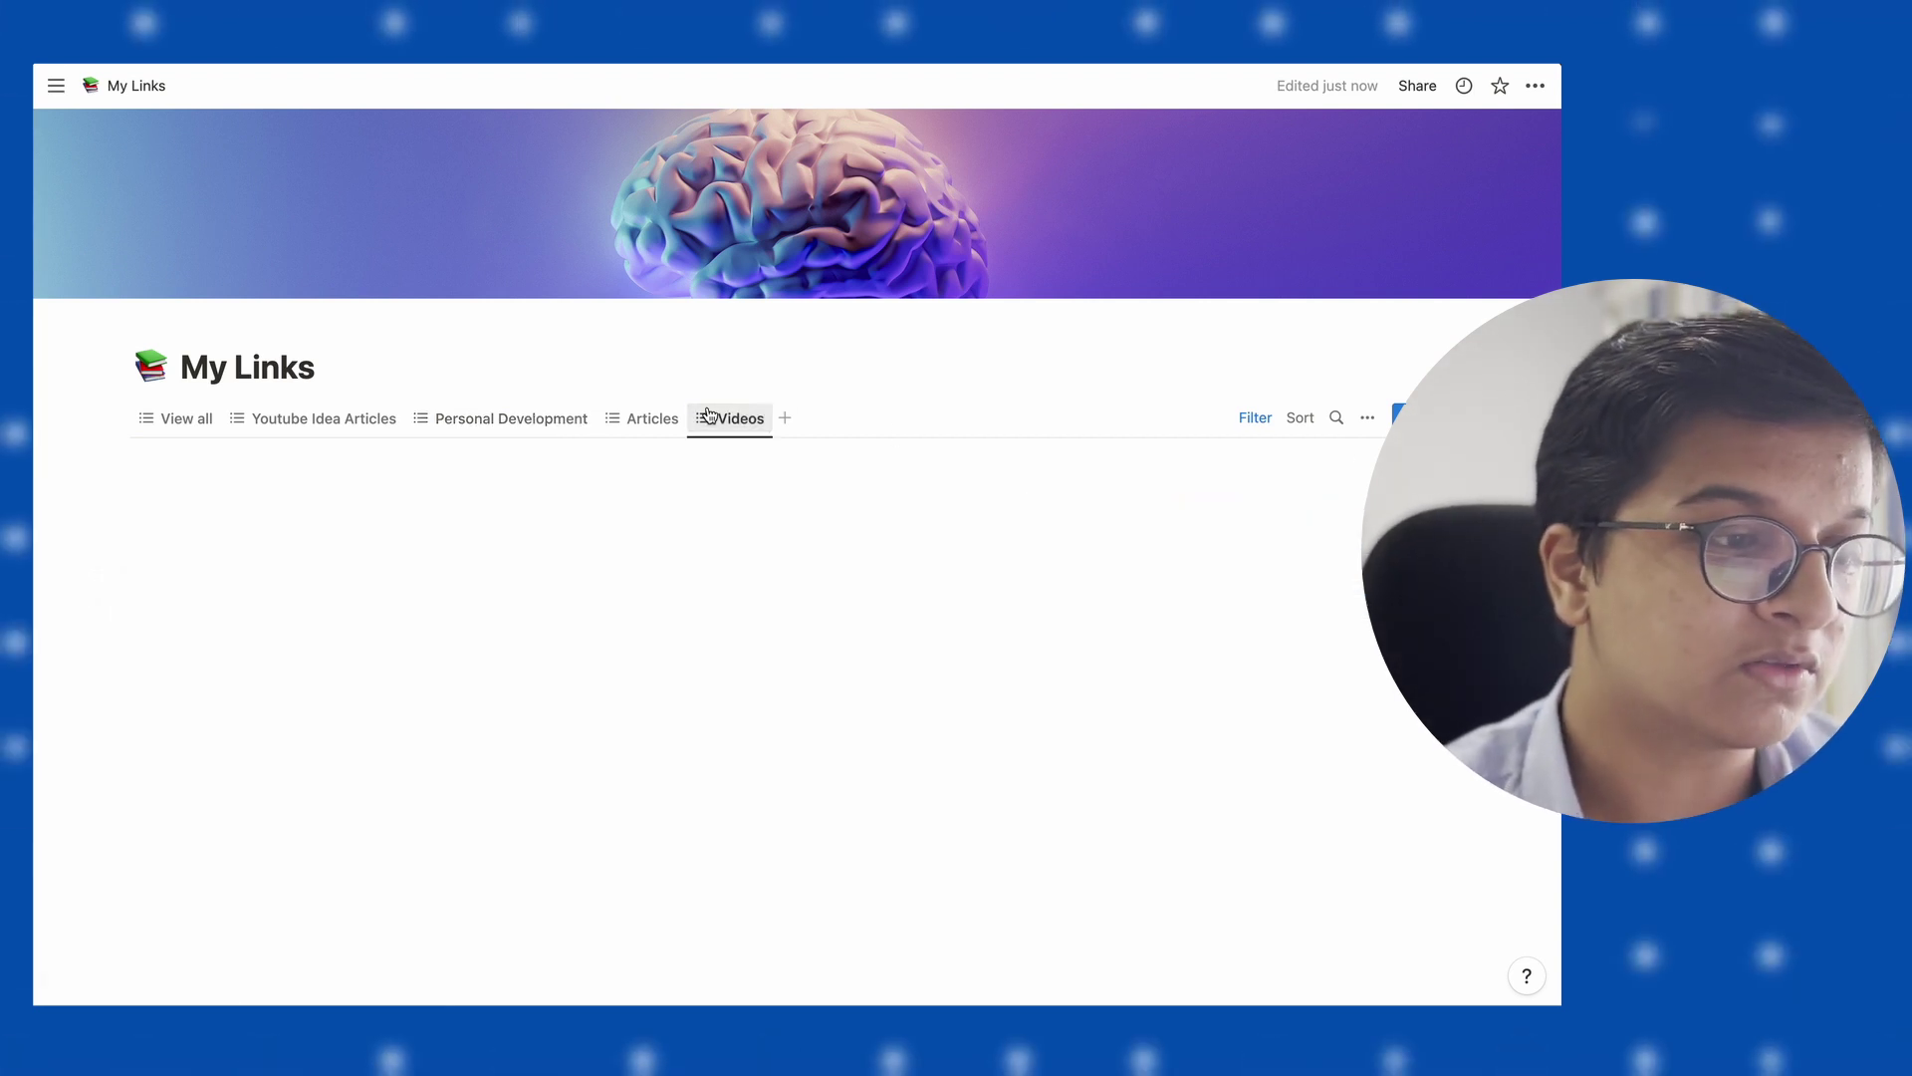
click(645, 420)
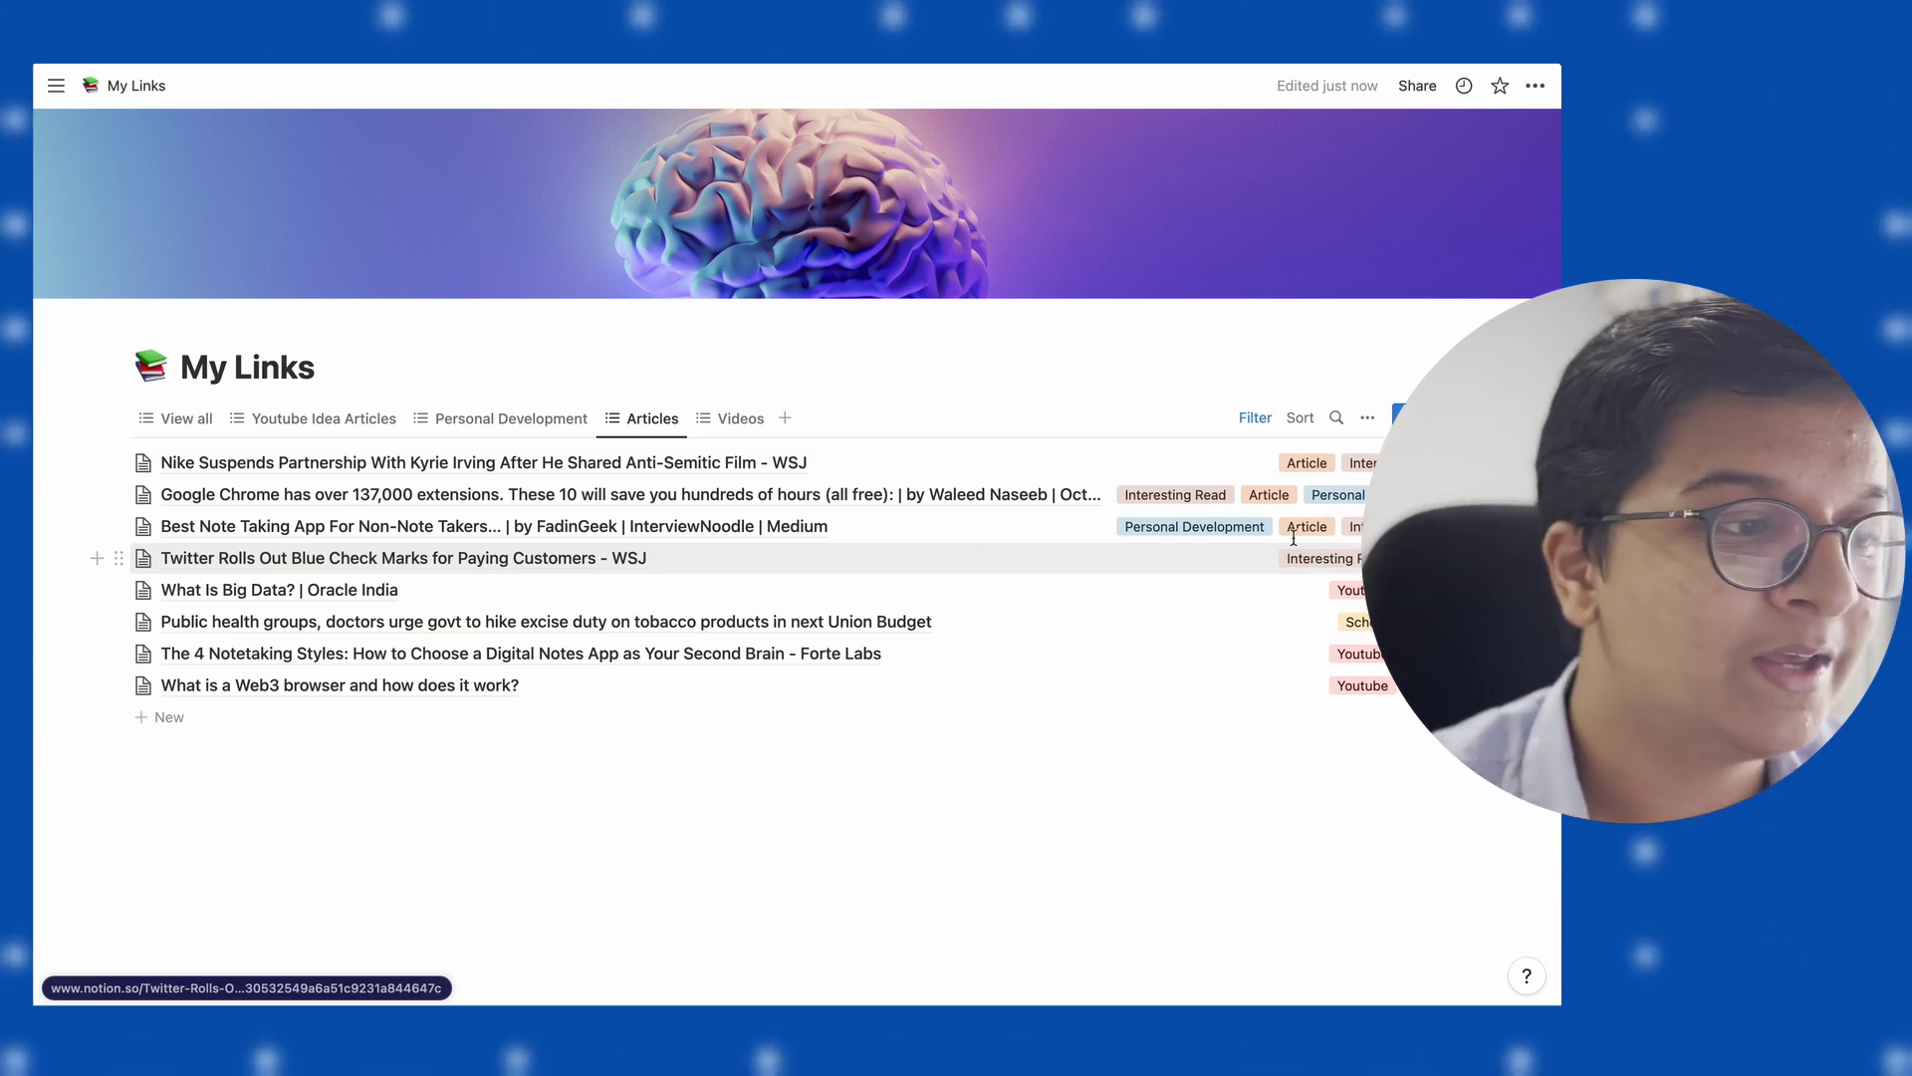
click(1008, 283)
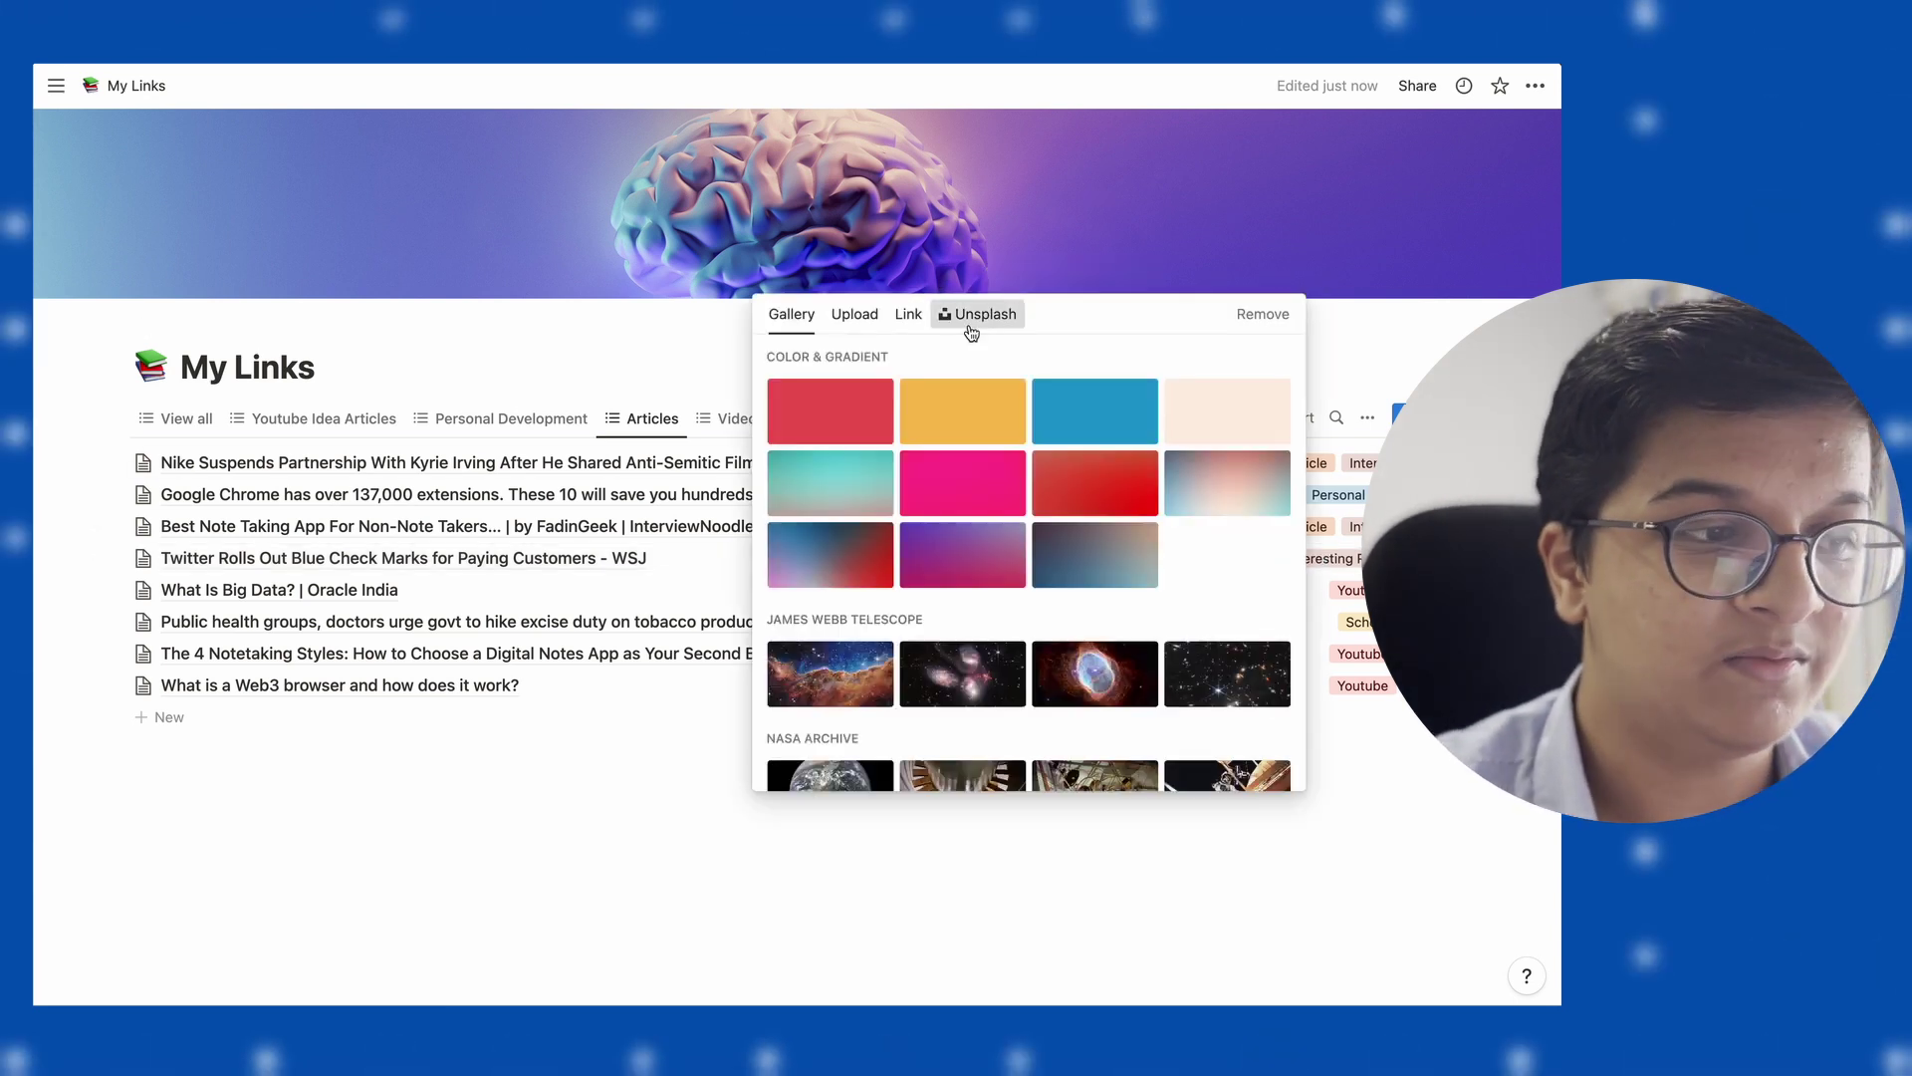
click(971, 329)
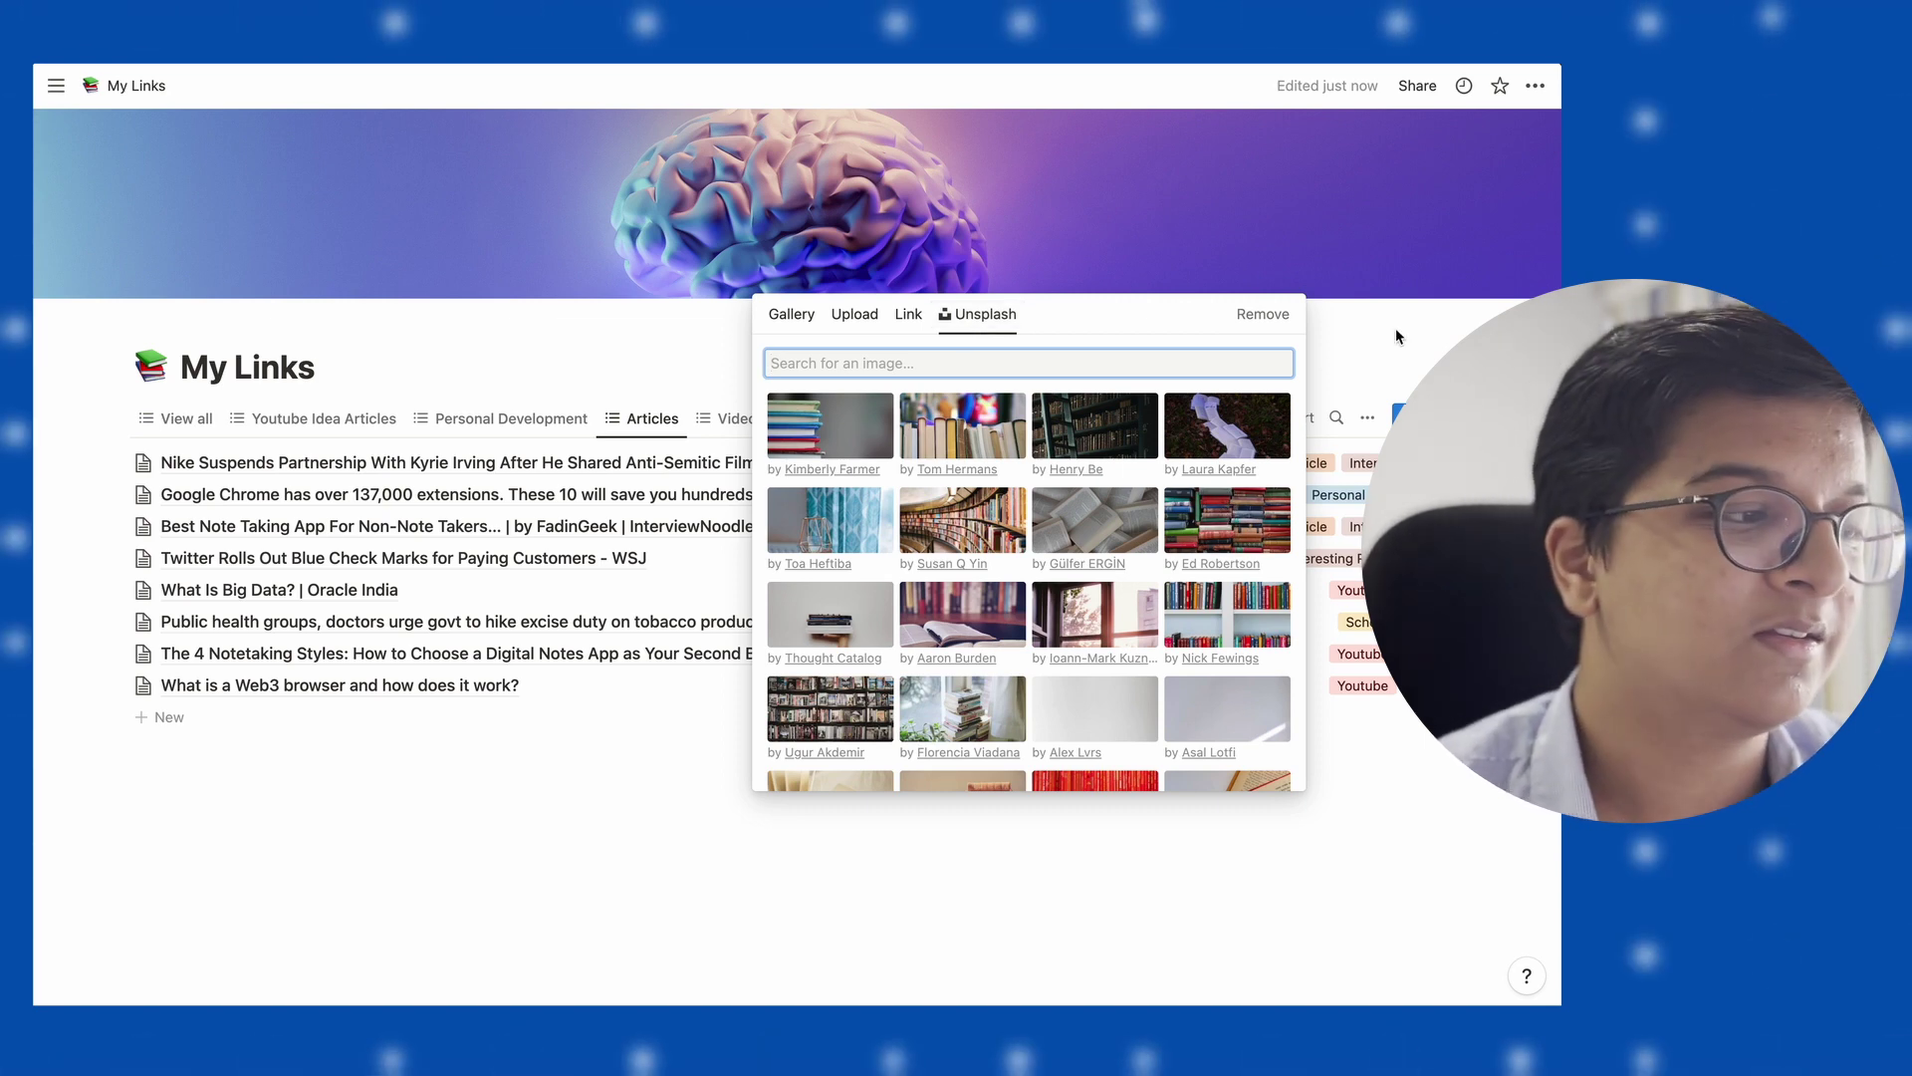
click(547, 430)
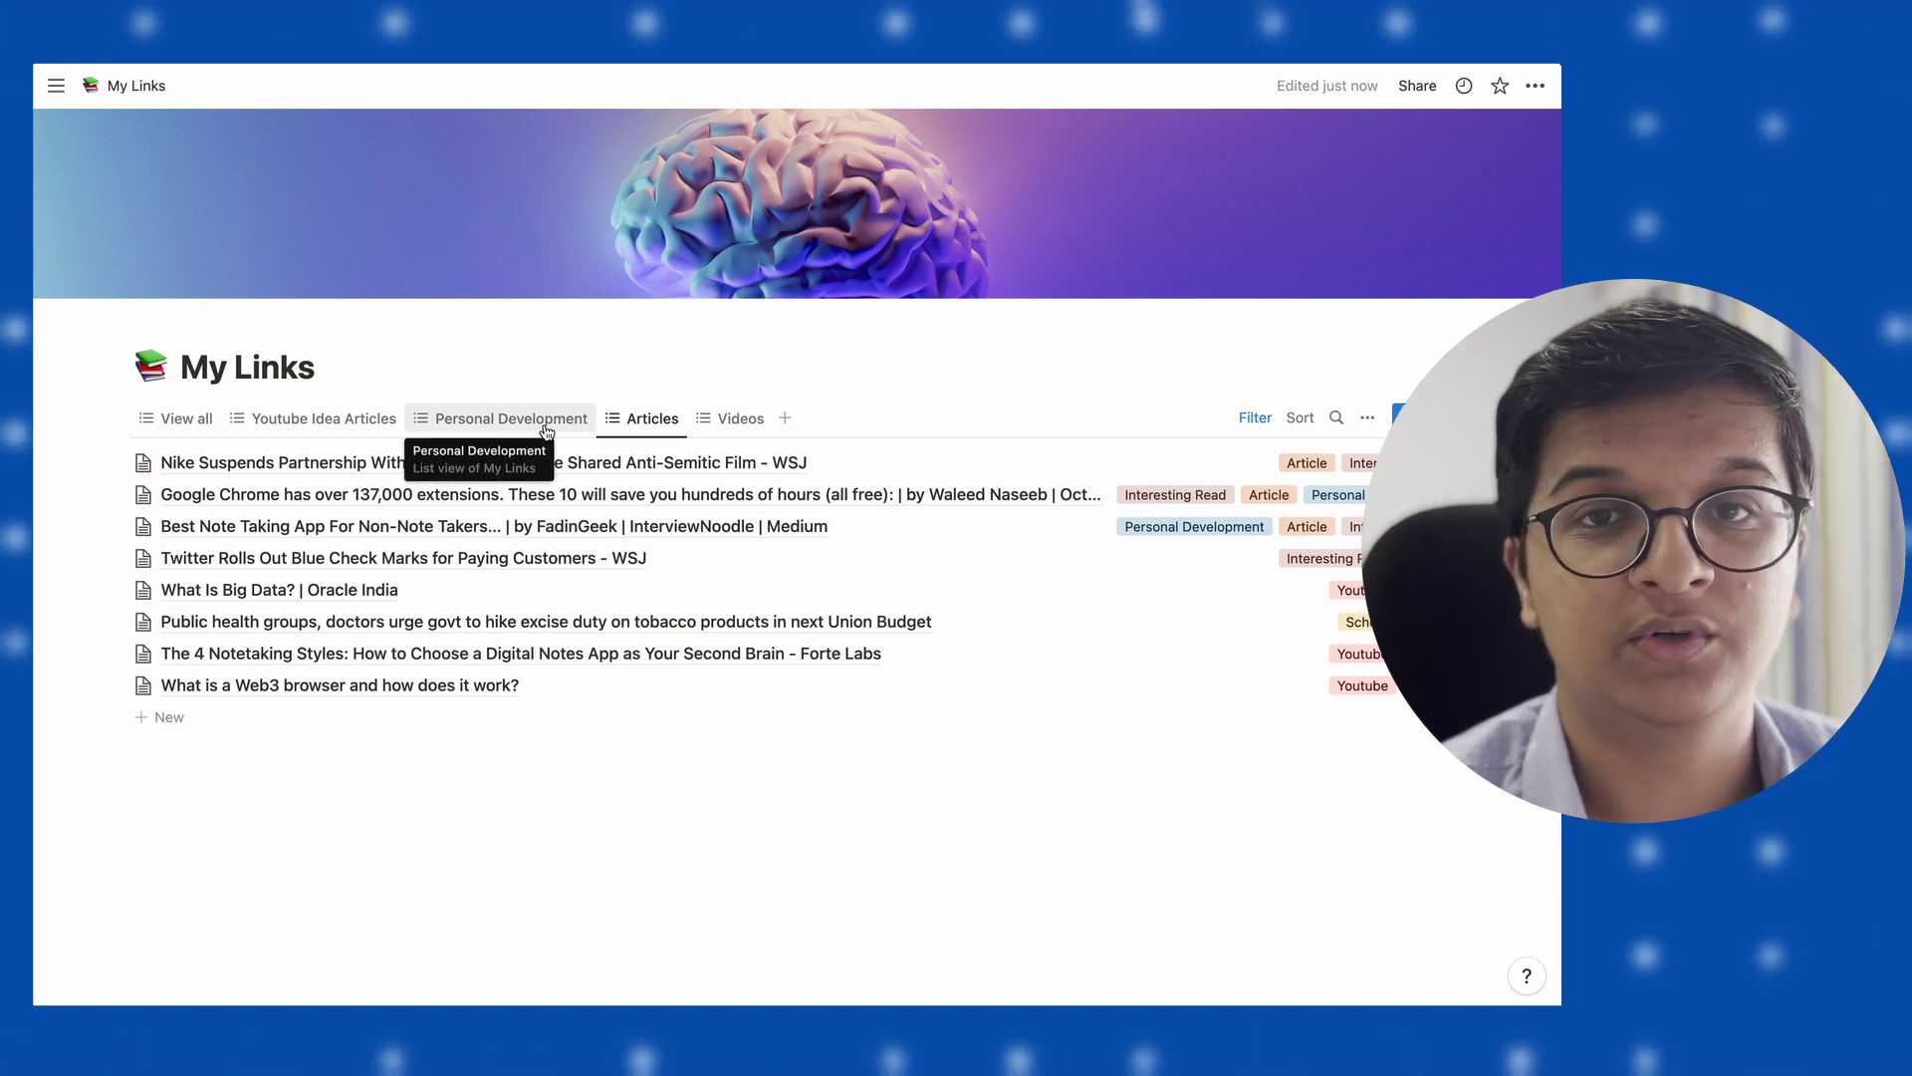